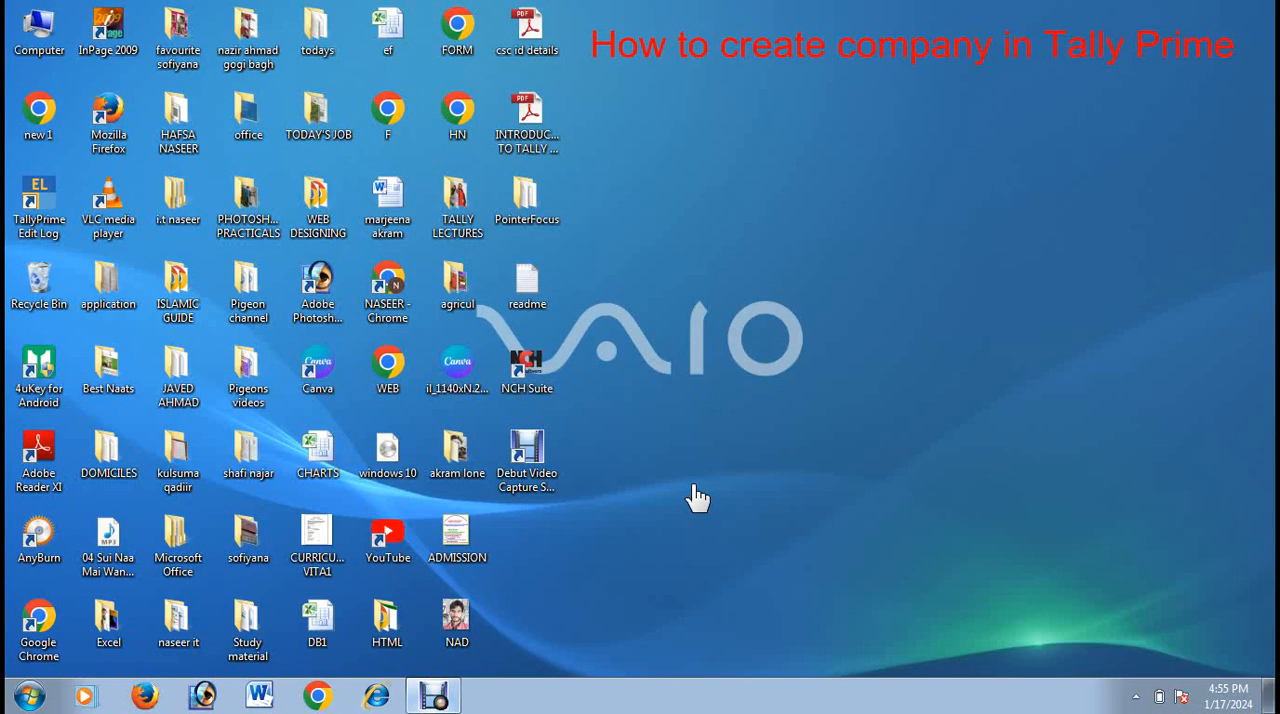
Step: Launch TallyPrime and continue in Educational Mode
double_click(39, 215)
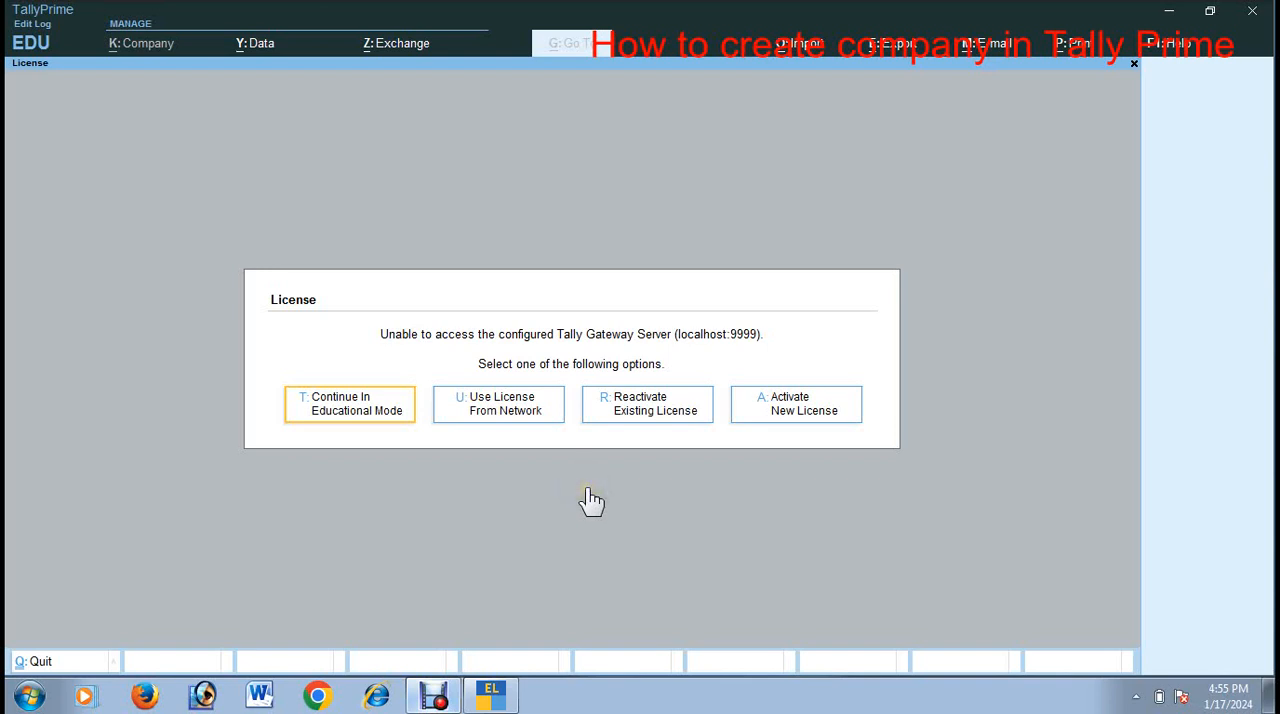
click(346, 418)
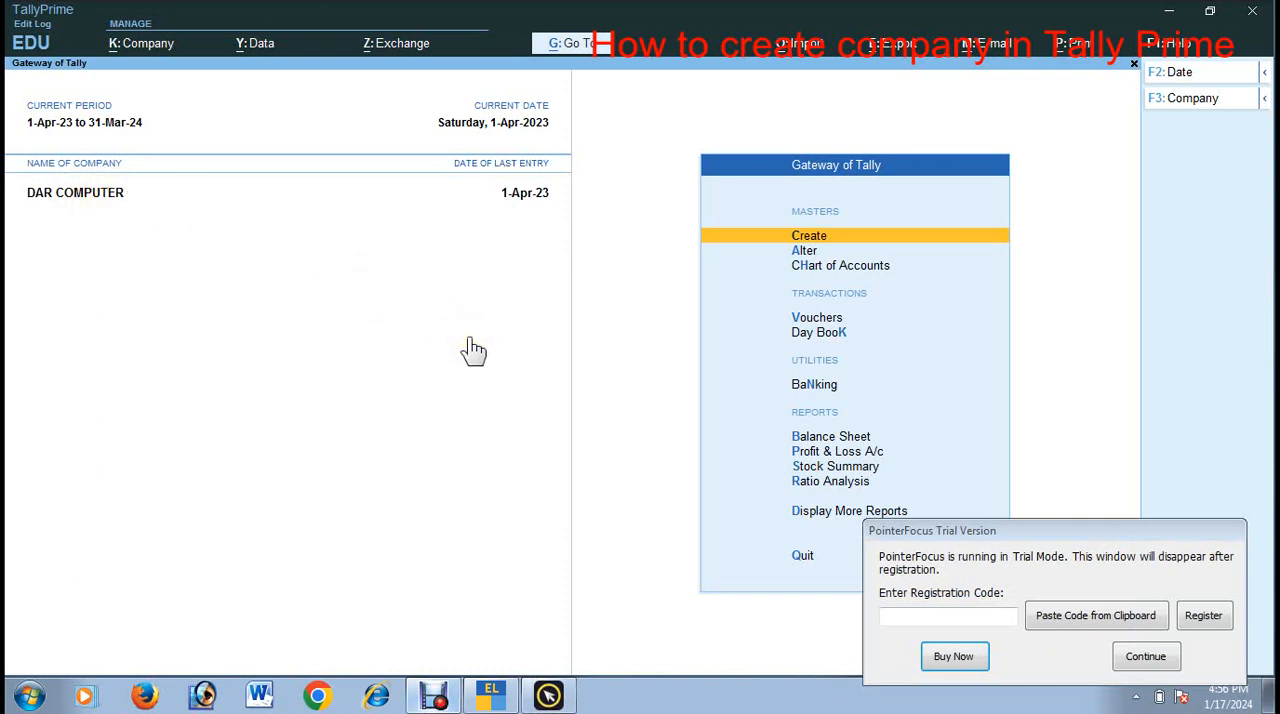
Step: Start creating a new company from the list of companies
key(alt)
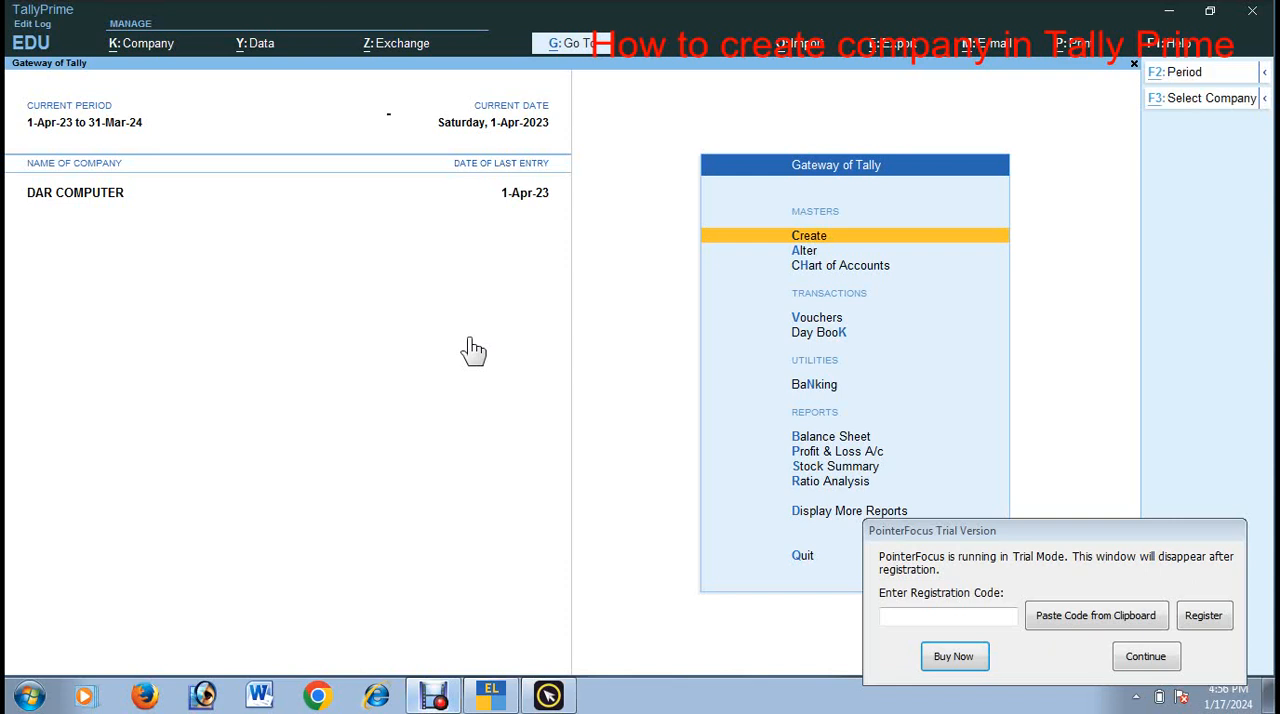
key(alt+F3)
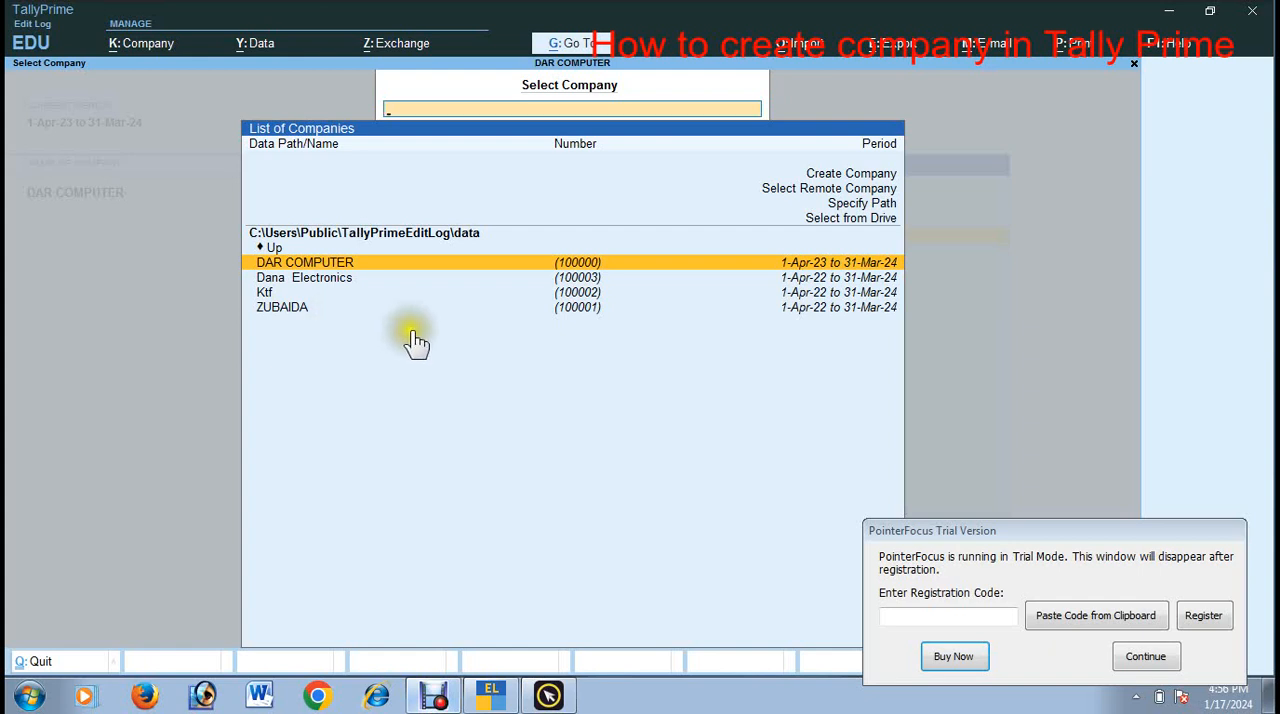
click(851, 176)
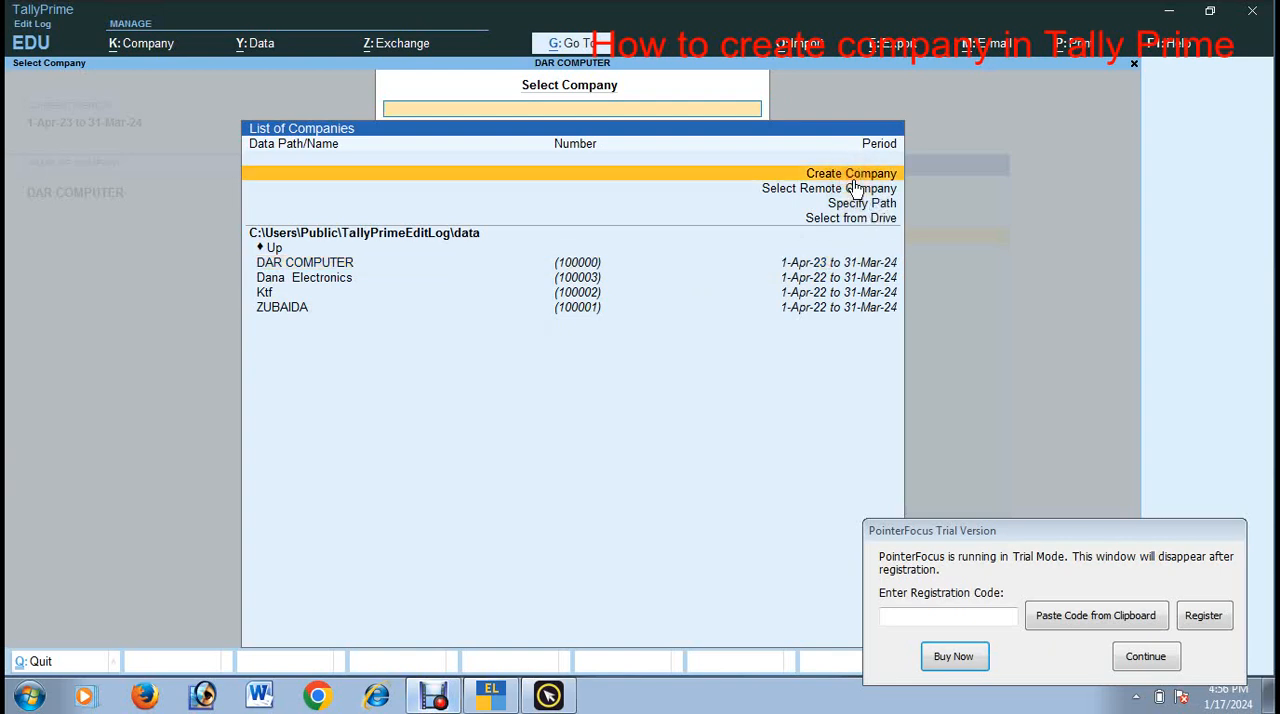
key(Return)
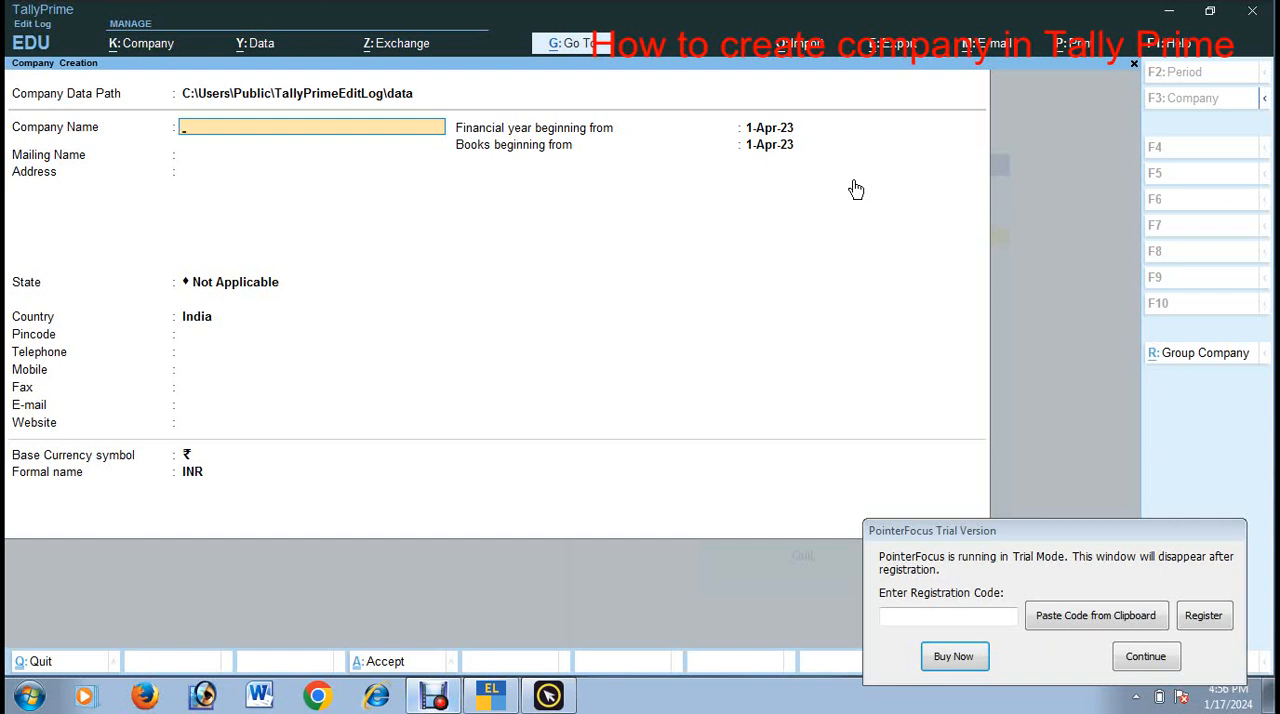
Step: Name the company ELECTRONIC HUB and keep the same text as its mailing name
text(ELECTRONIC HUB)
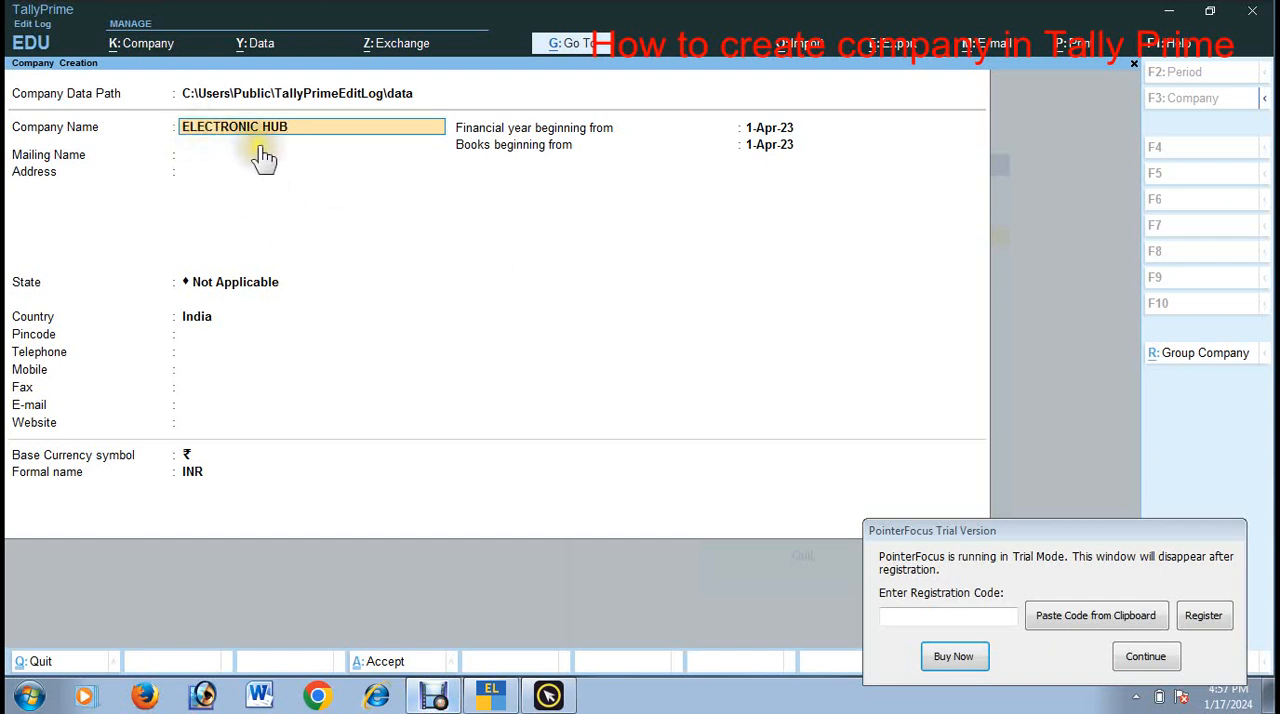
key(Return)
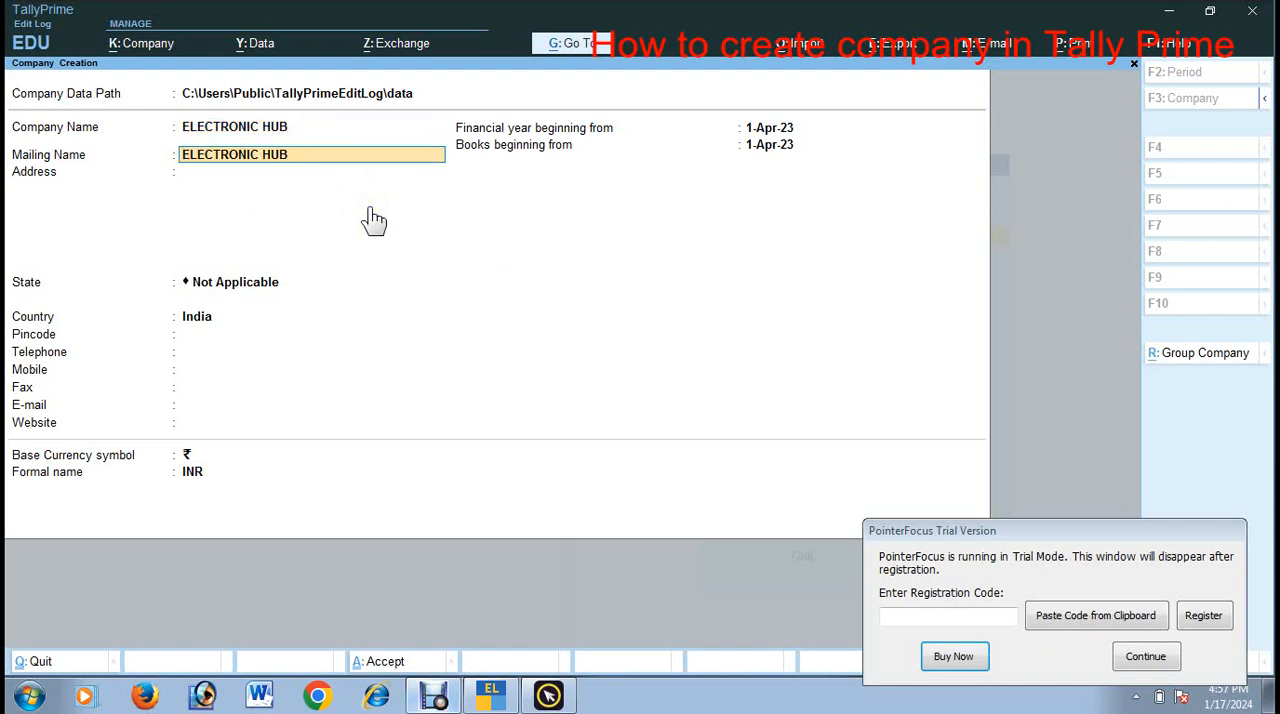
key(Return)
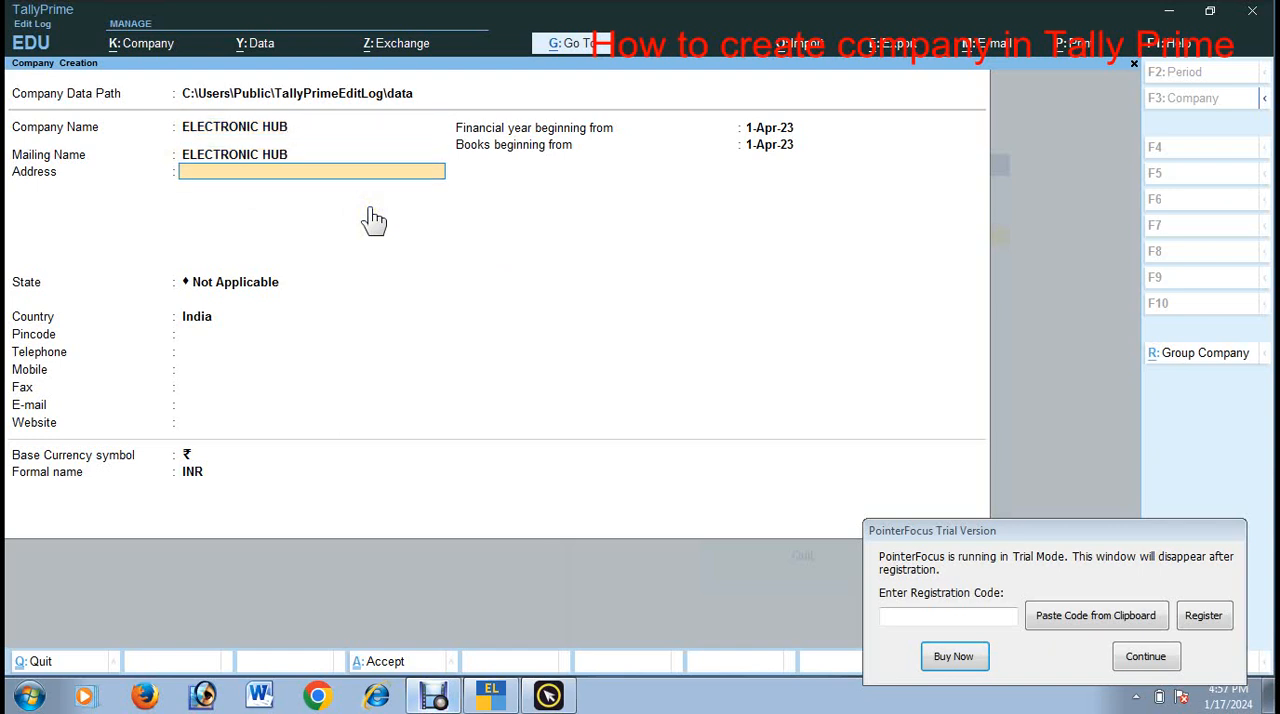
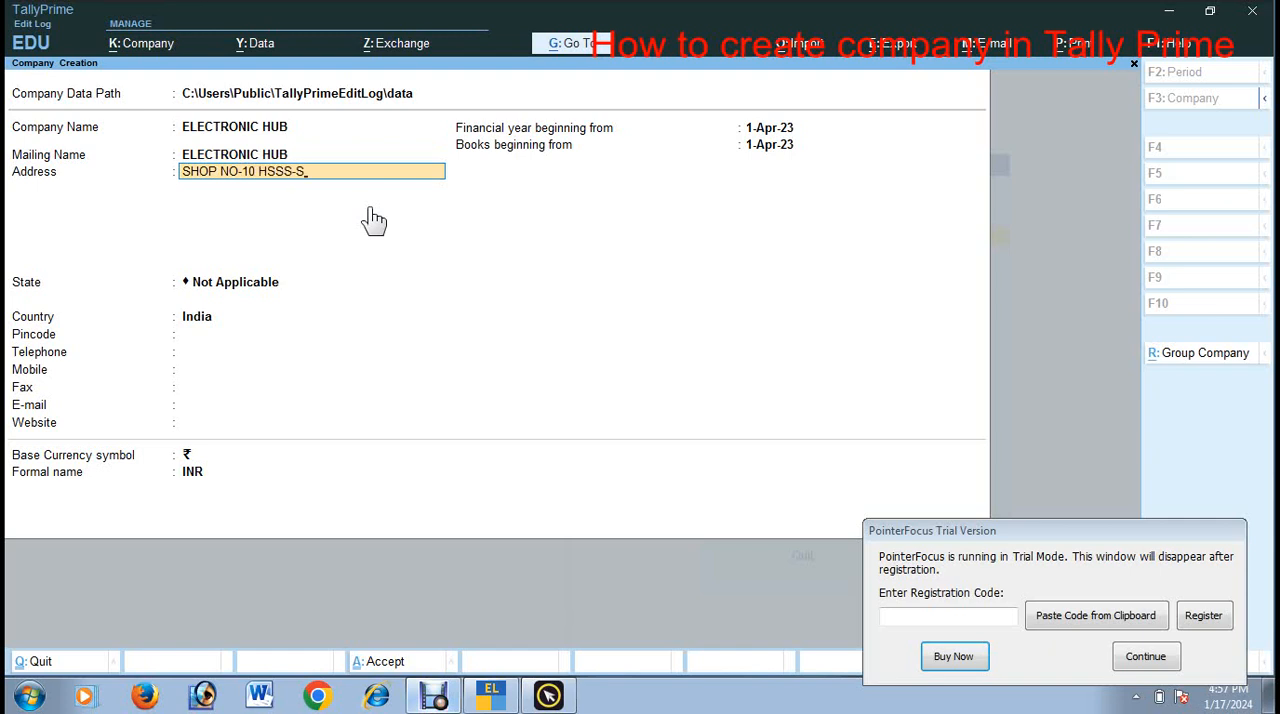
Step: Enter the company's shop address on a single address line
key(Return)
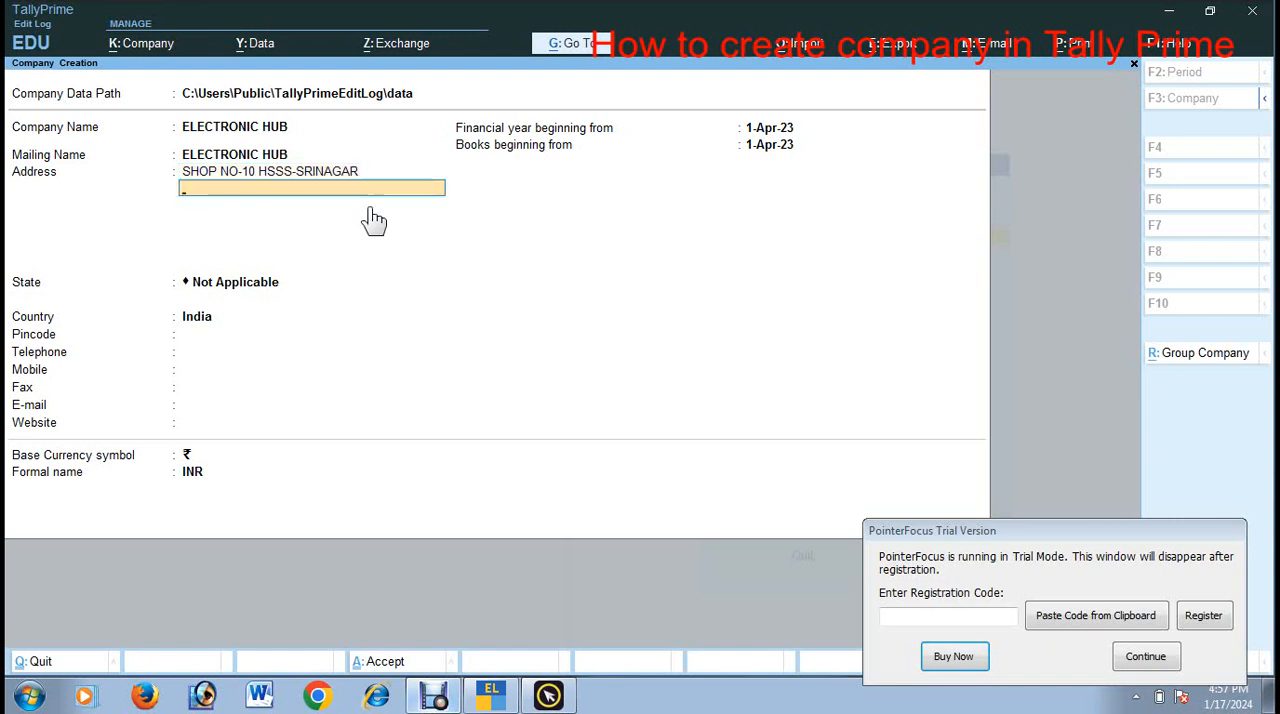
key(Return)
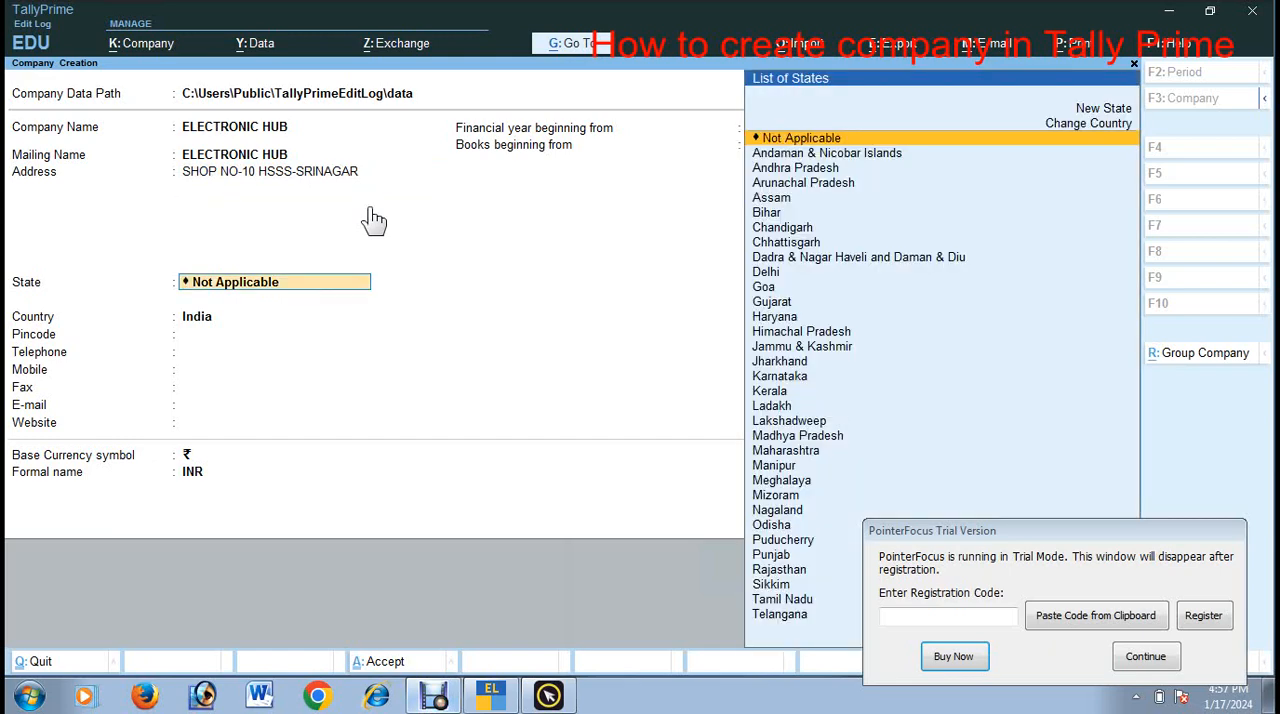
Step: Set the company's state to Jammu & Kashmir and enter its six-digit postal code
text(J)
key(Down)
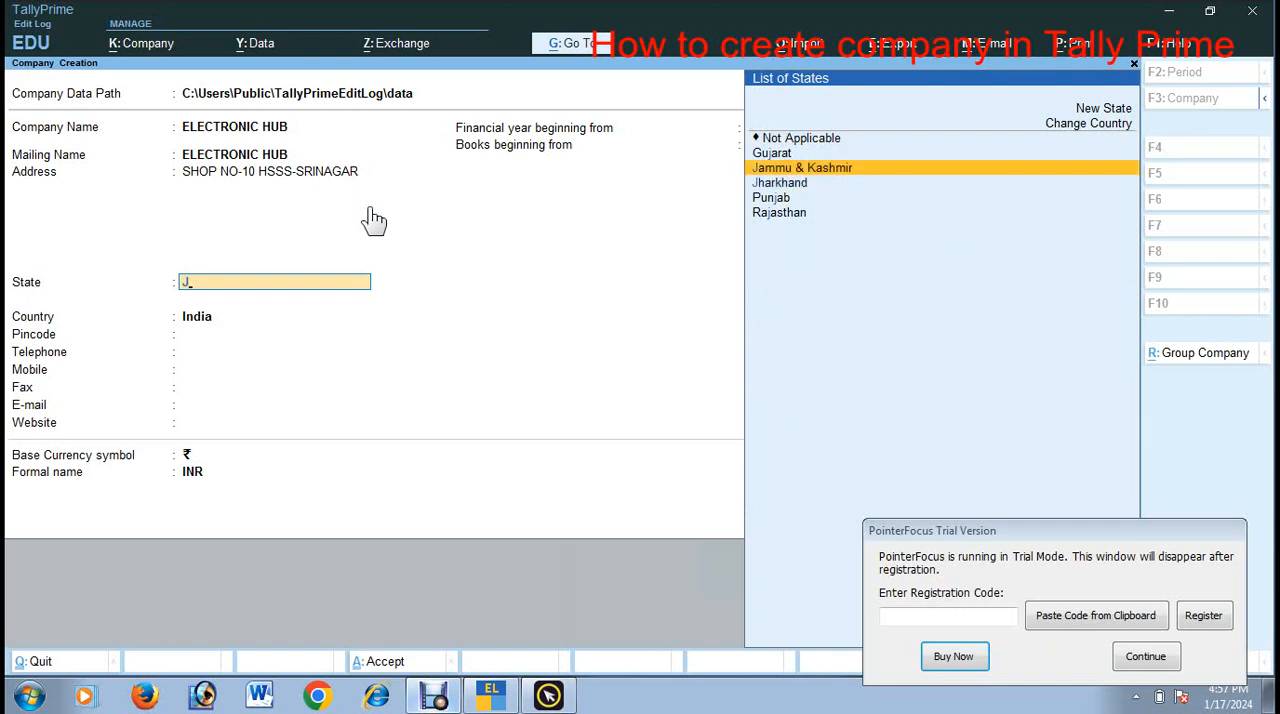
key(Return)
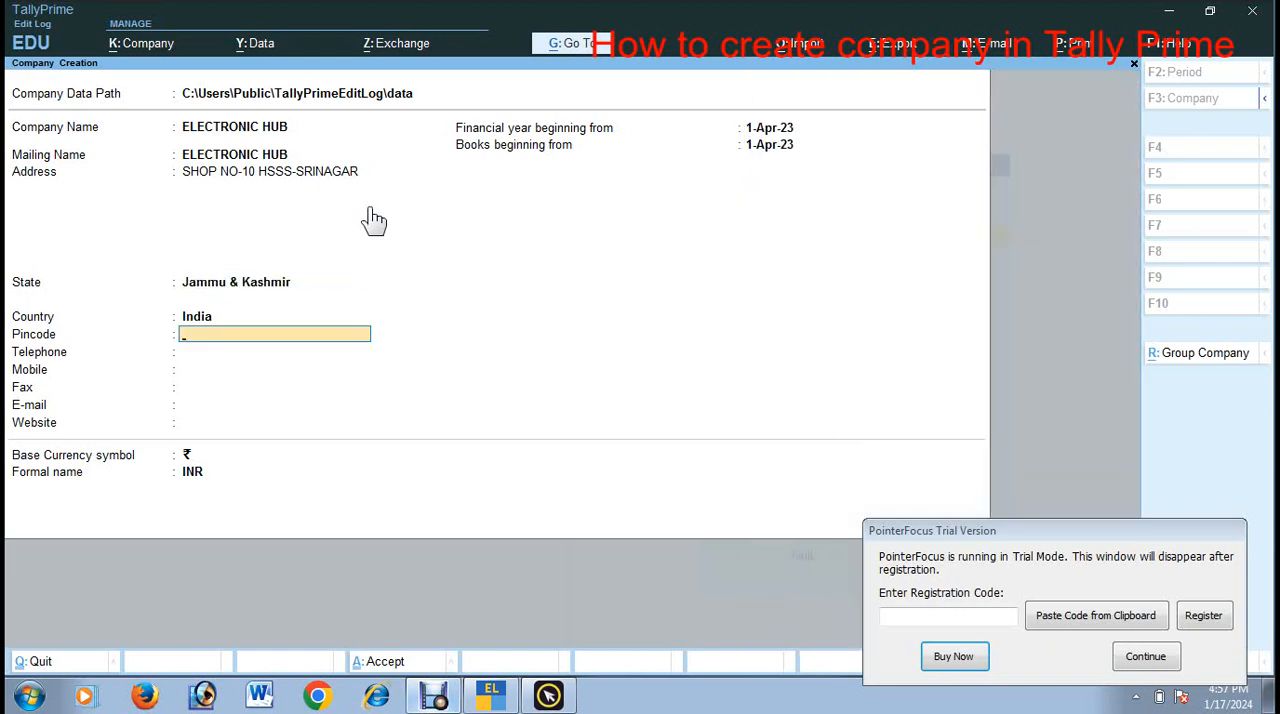
text(19001)
key(BackSpace)
key(Return)
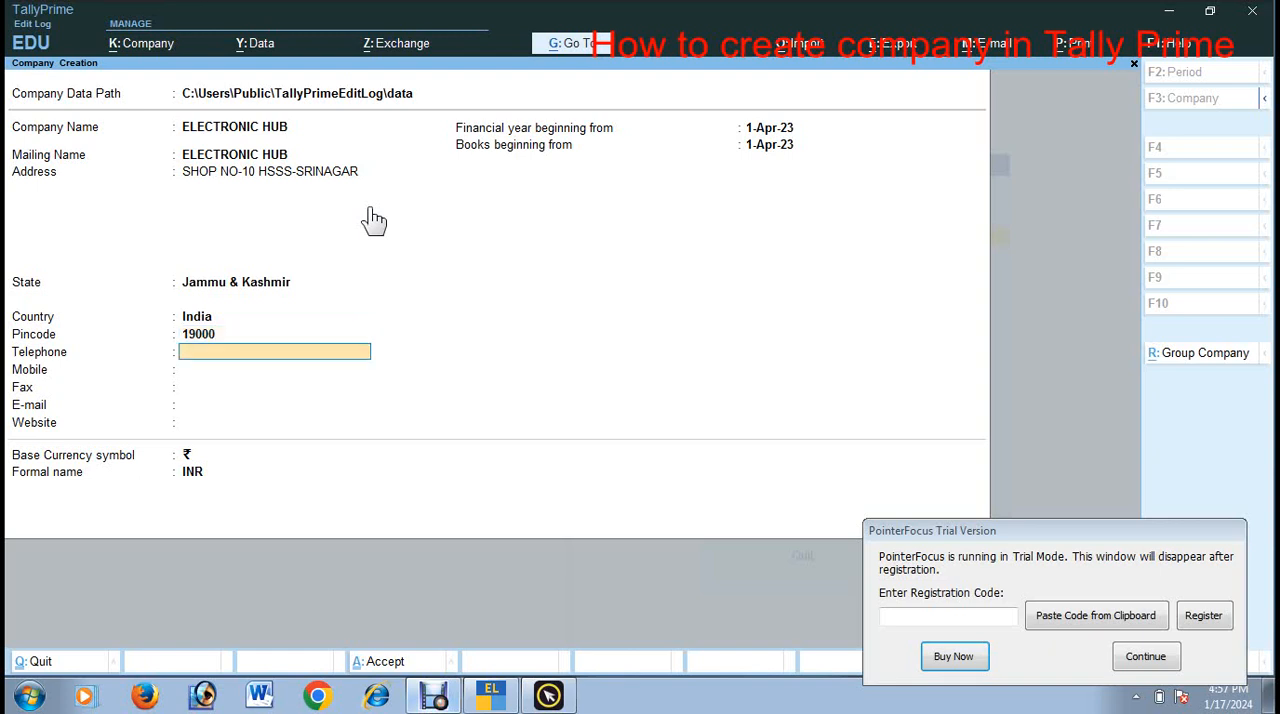
key(BackSpace)
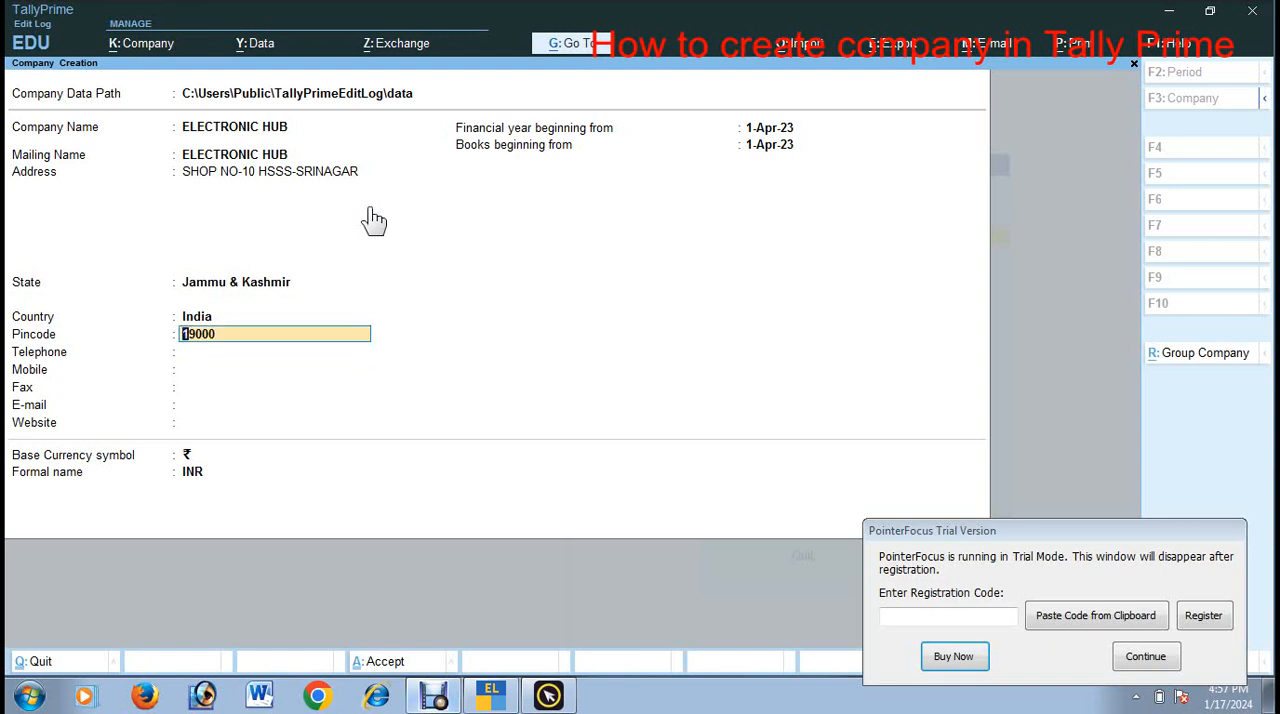
text(190001)
key(Return)
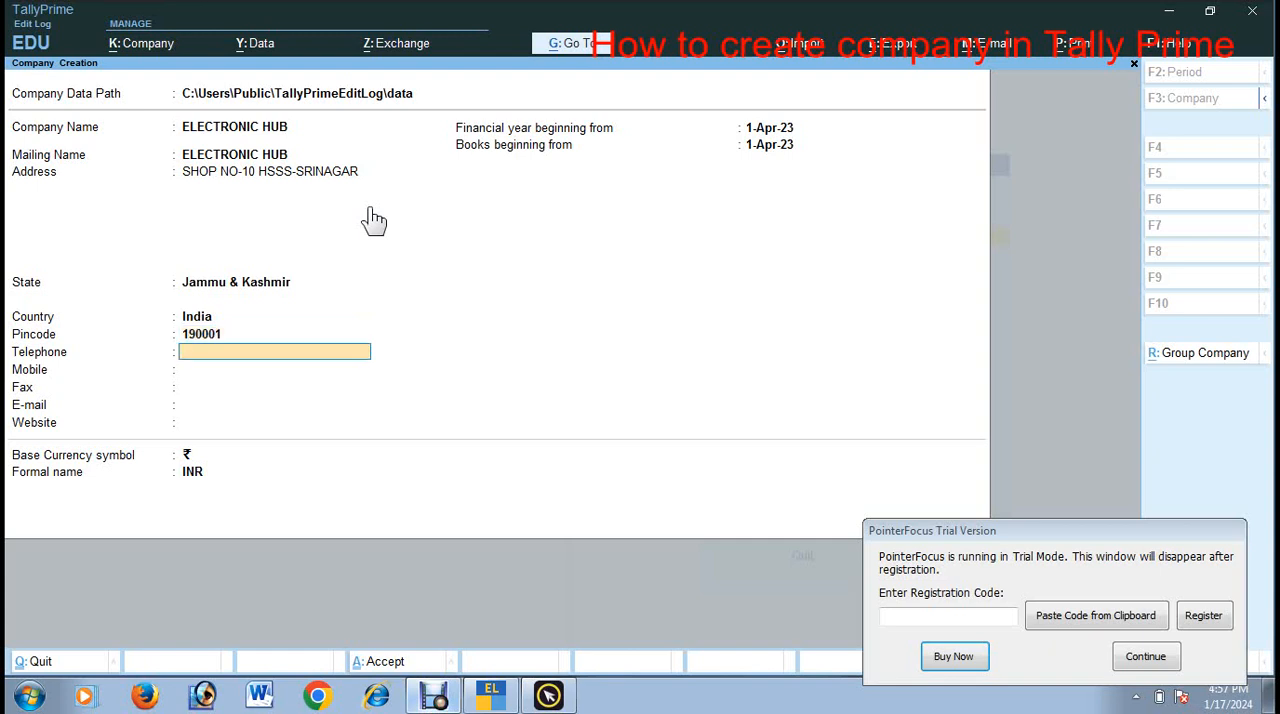
Step: Enter the company's telephone and mobile numbers, leaving the fax number empty
key(Return)
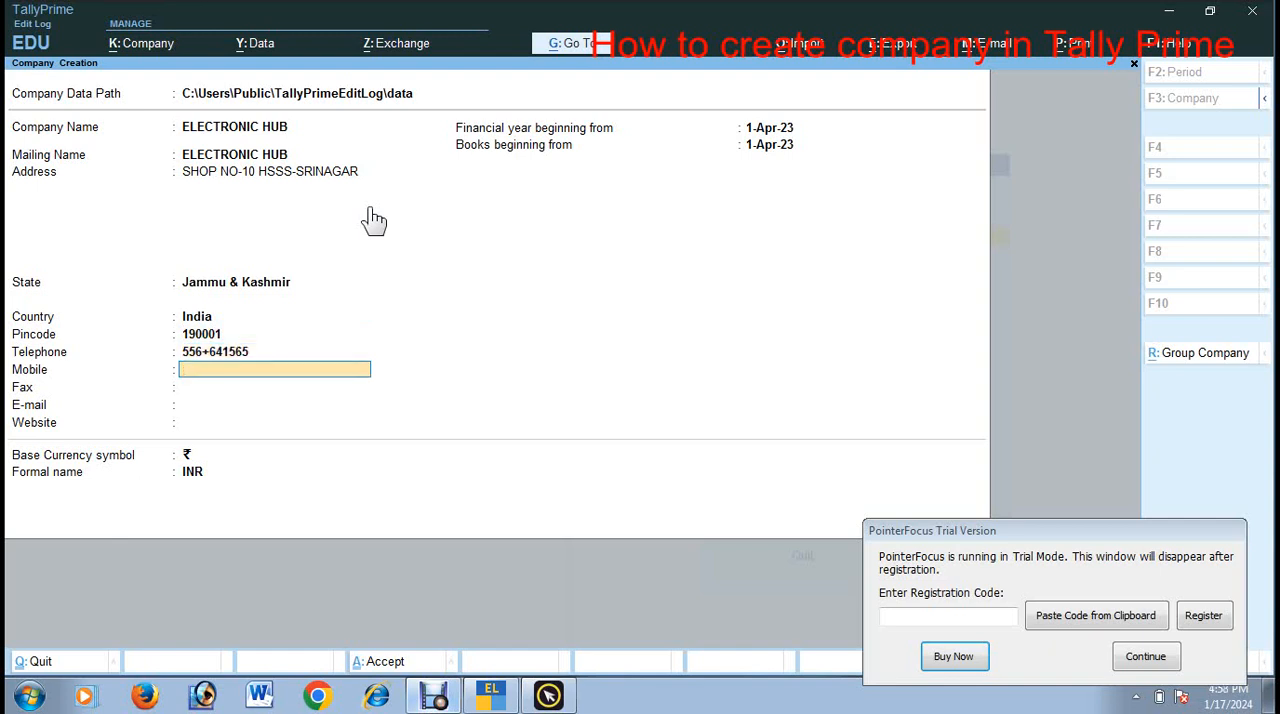
key(Return)
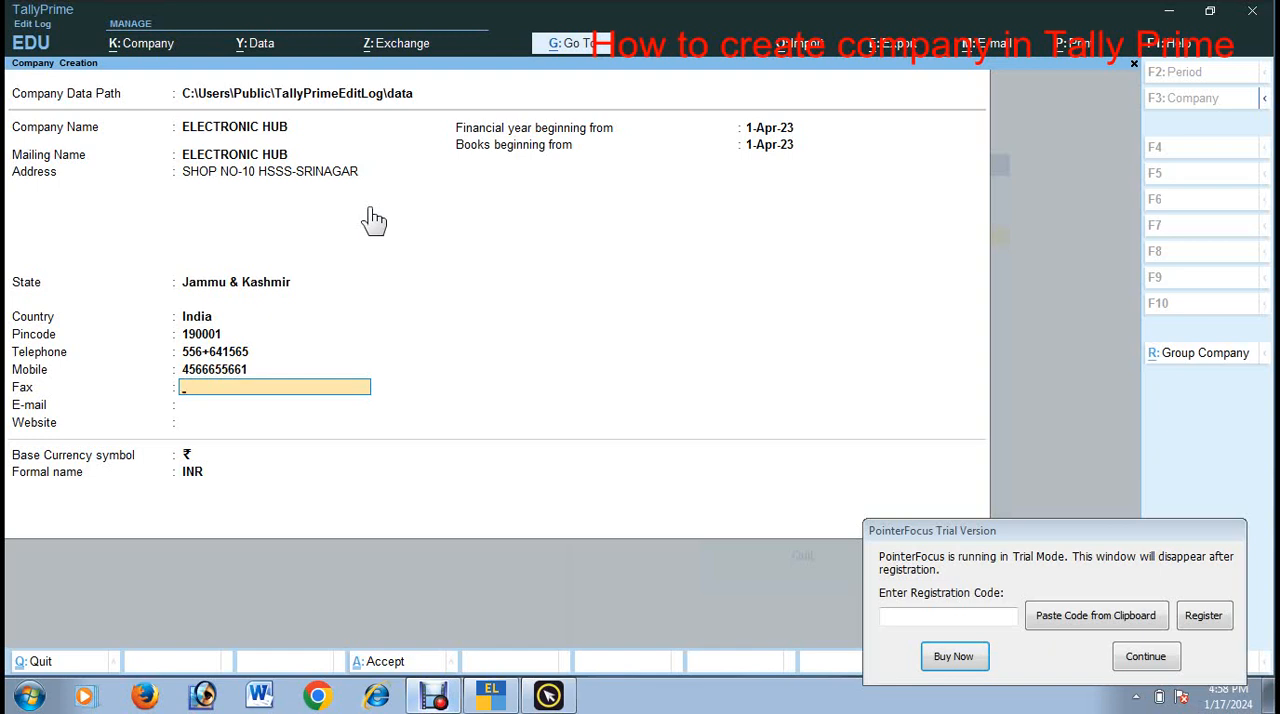
key(Return)
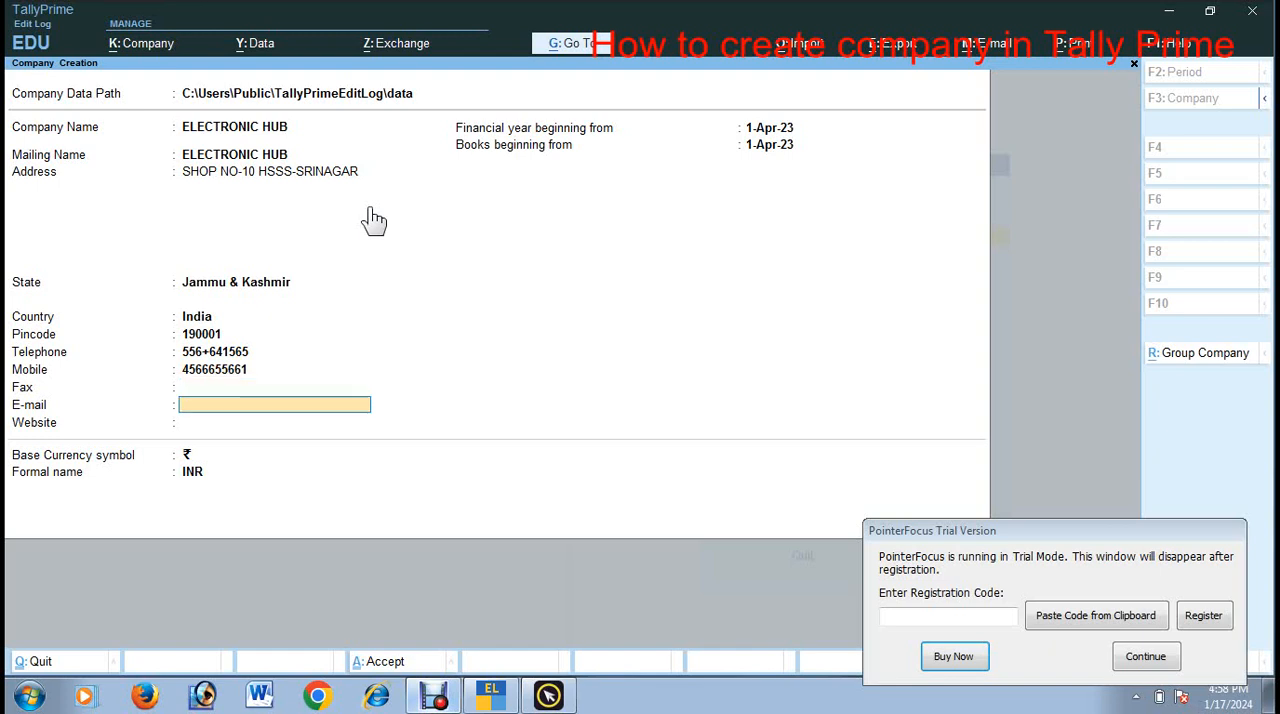
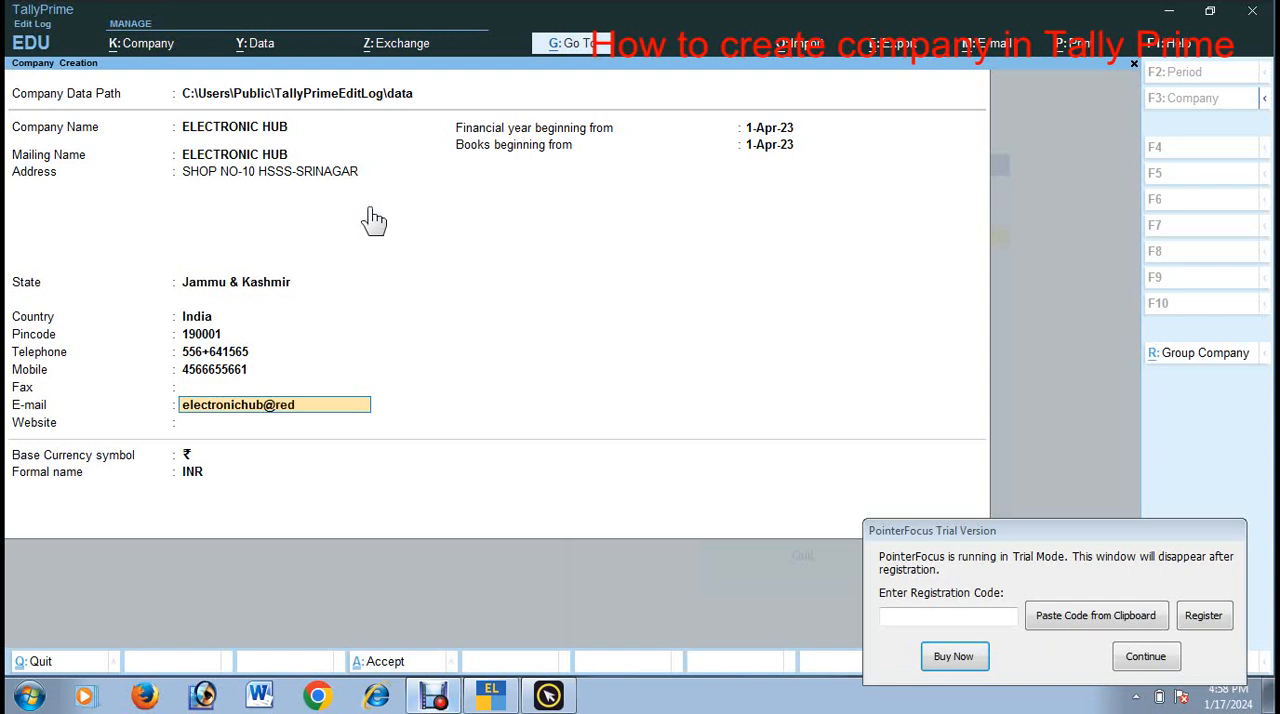
Step: Fill in the company's e-mail address and leave the website empty
key(Return)
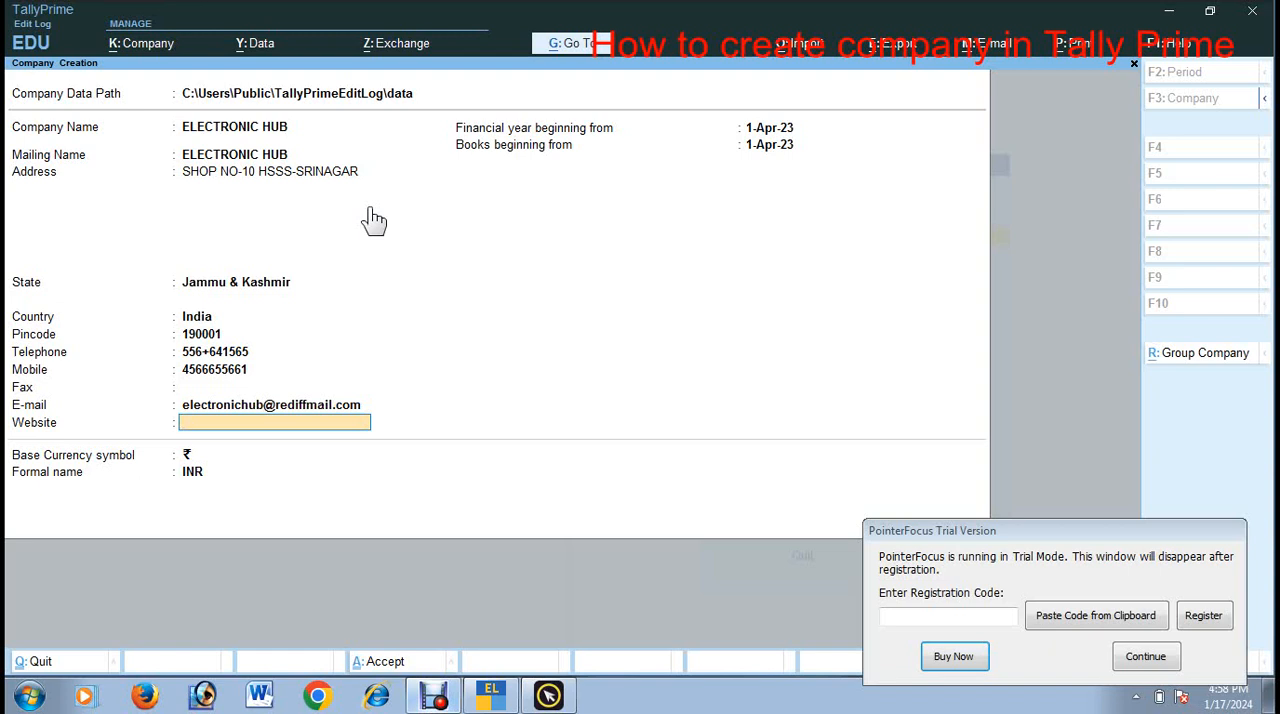
key(Return)
key(Return)
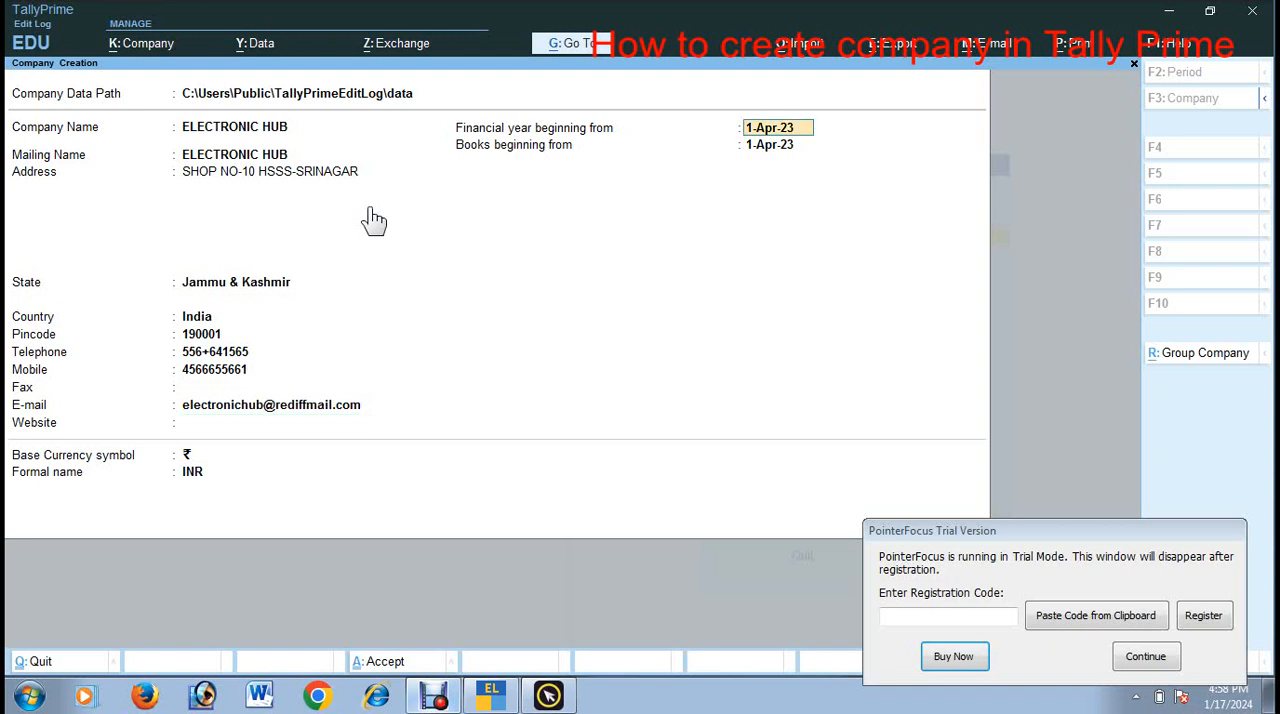
Step: Set the financial year to begin on 1-Apr-22 and accept the same date for the start of the books
key(shift+Tab)
text(1-4-22)
key(Return)
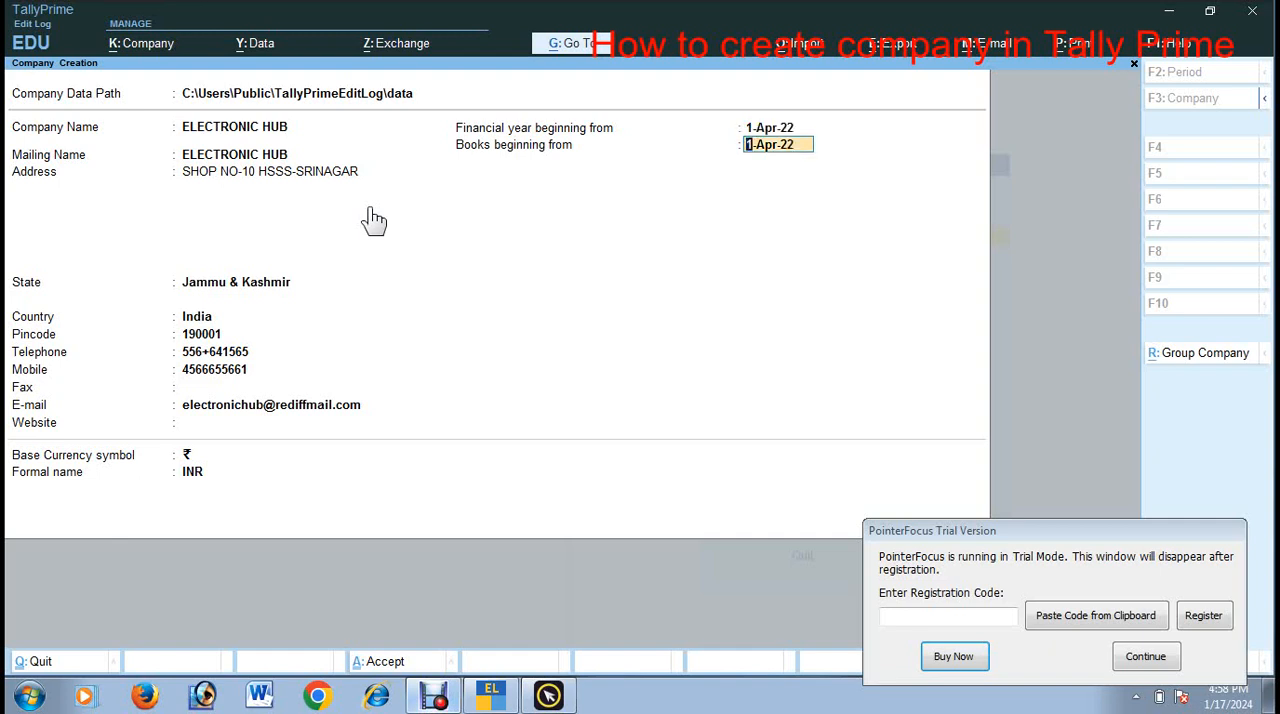
key(Return)
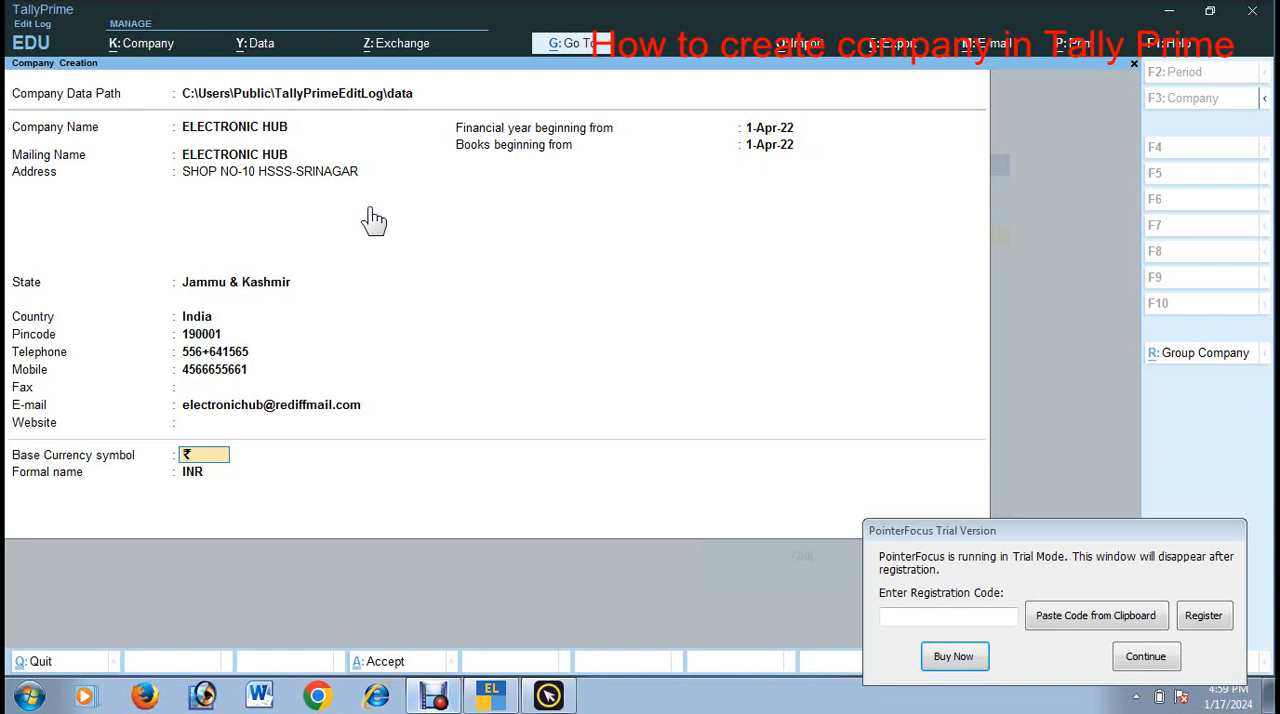
Step: Keep the rupee base currency symbol with the formal name INR and accept the company creation
key(Return)
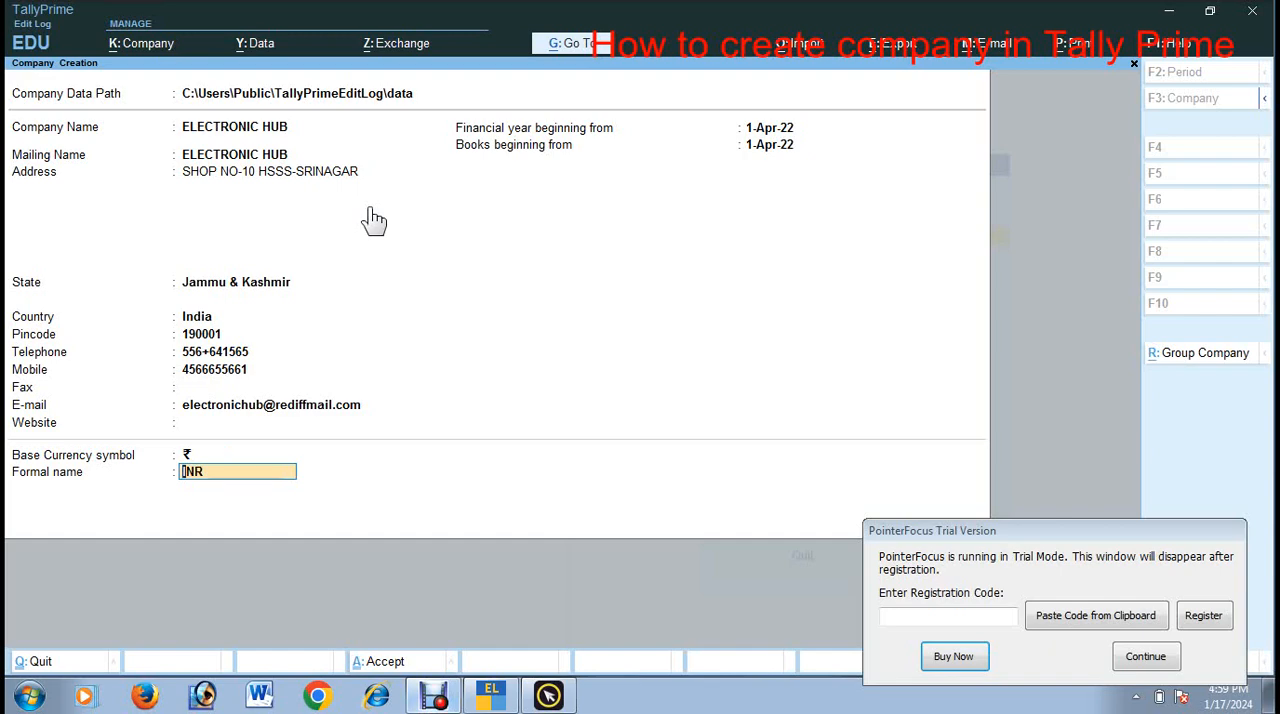
key(Return)
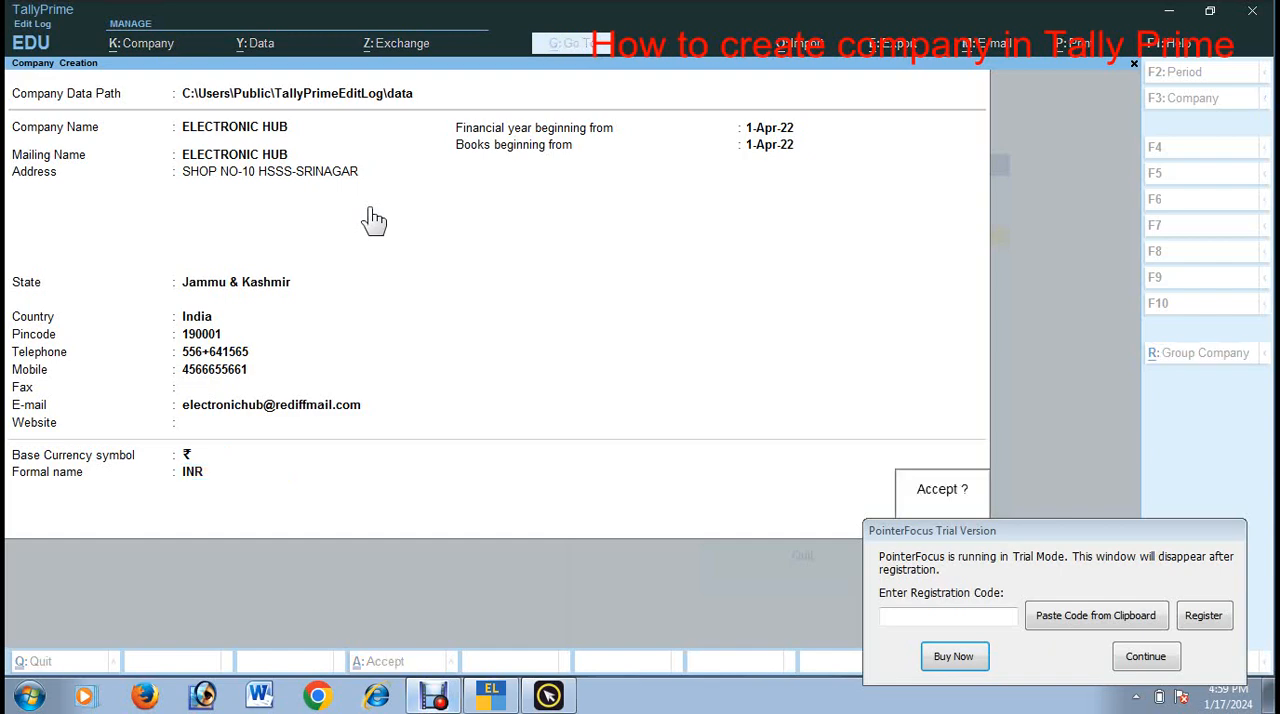
key(Return)
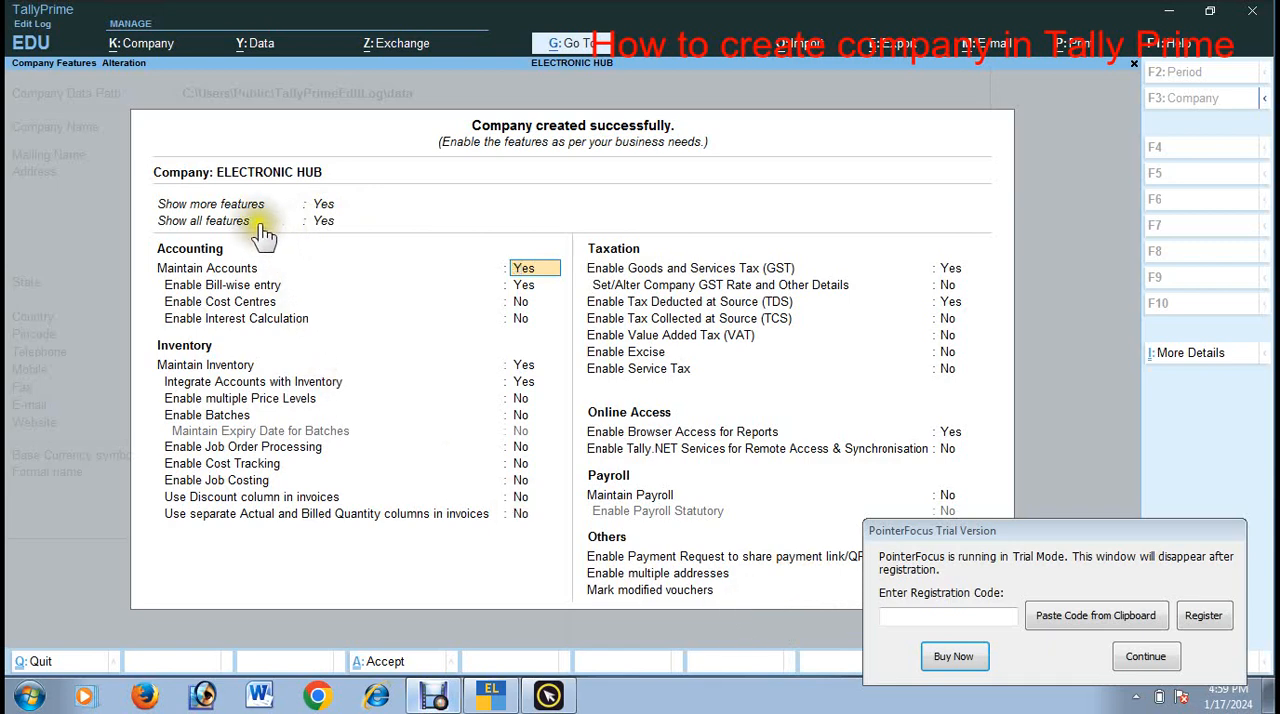
Step: Keep Show more features at Yes and set Show all features to No for the company
click(326, 208)
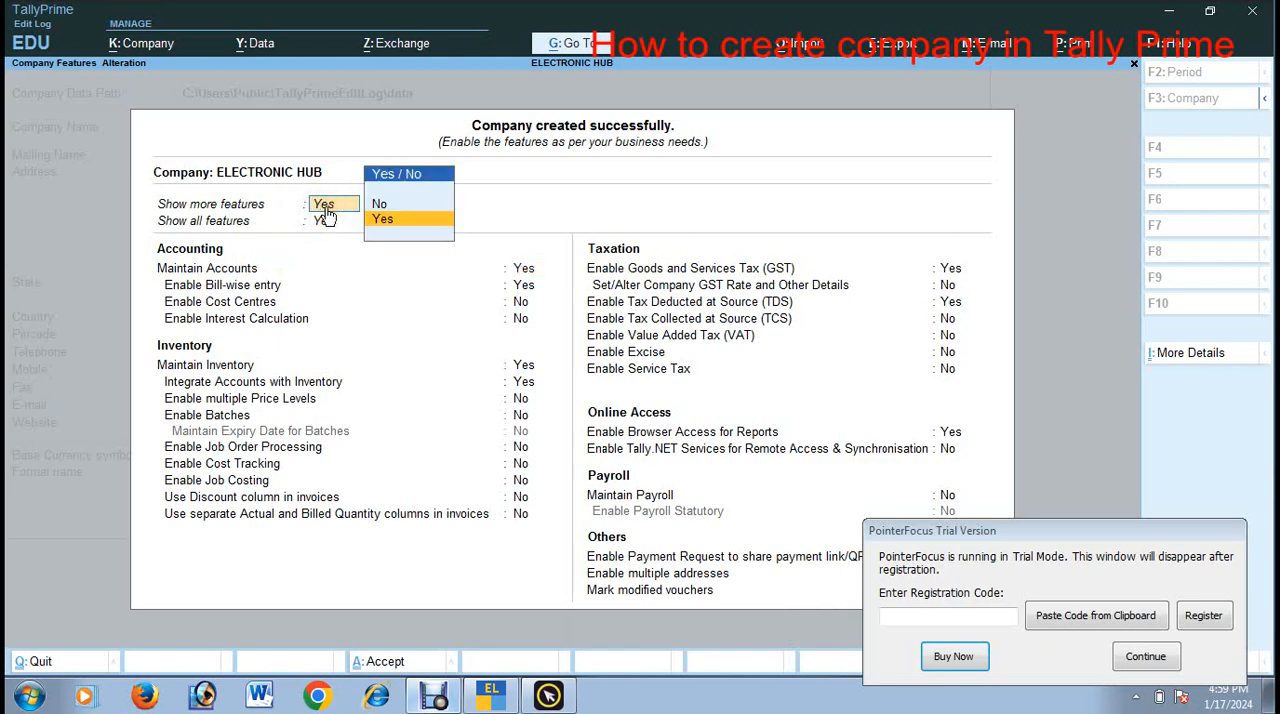
key(Up)
text(y)
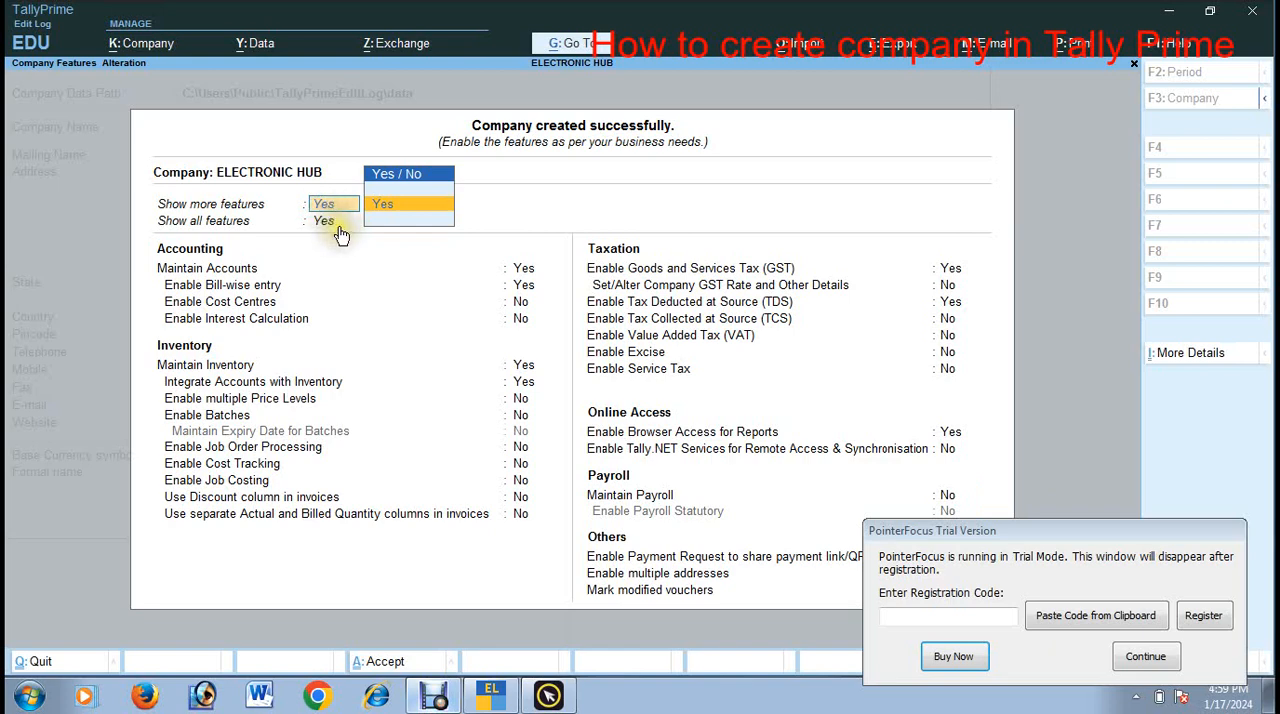
click(340, 229)
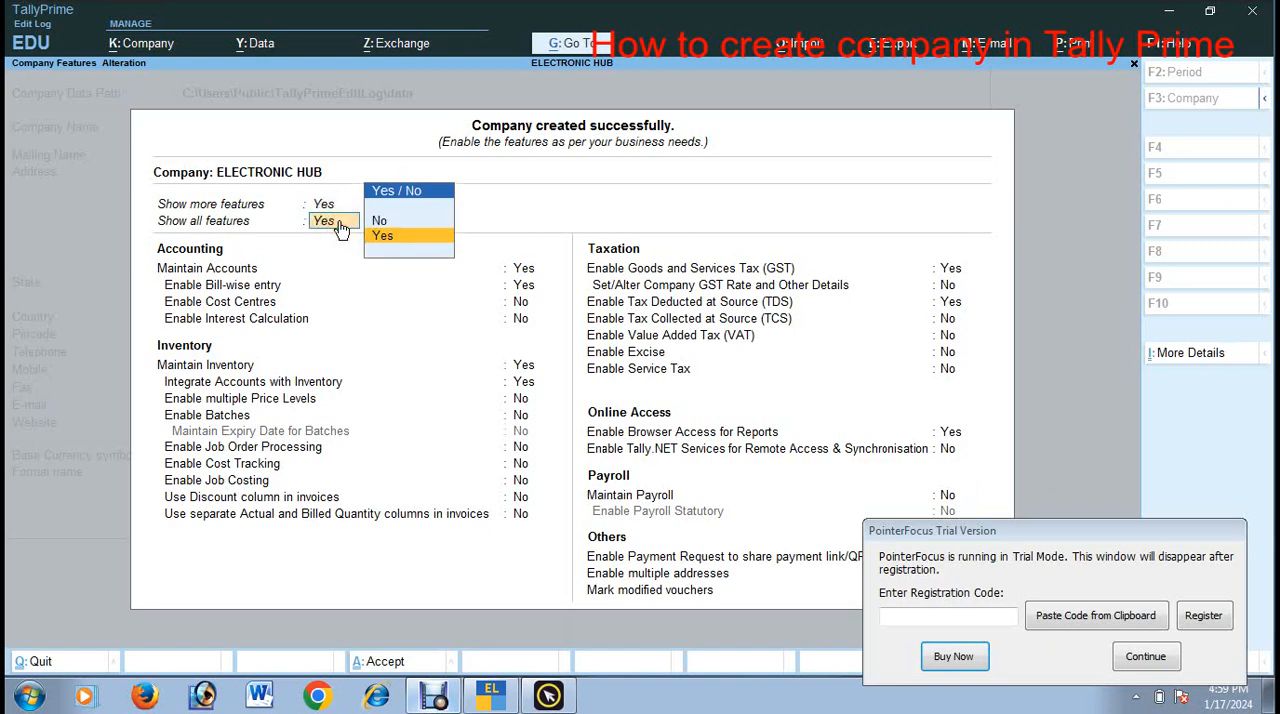
key(Up)
key(Return)
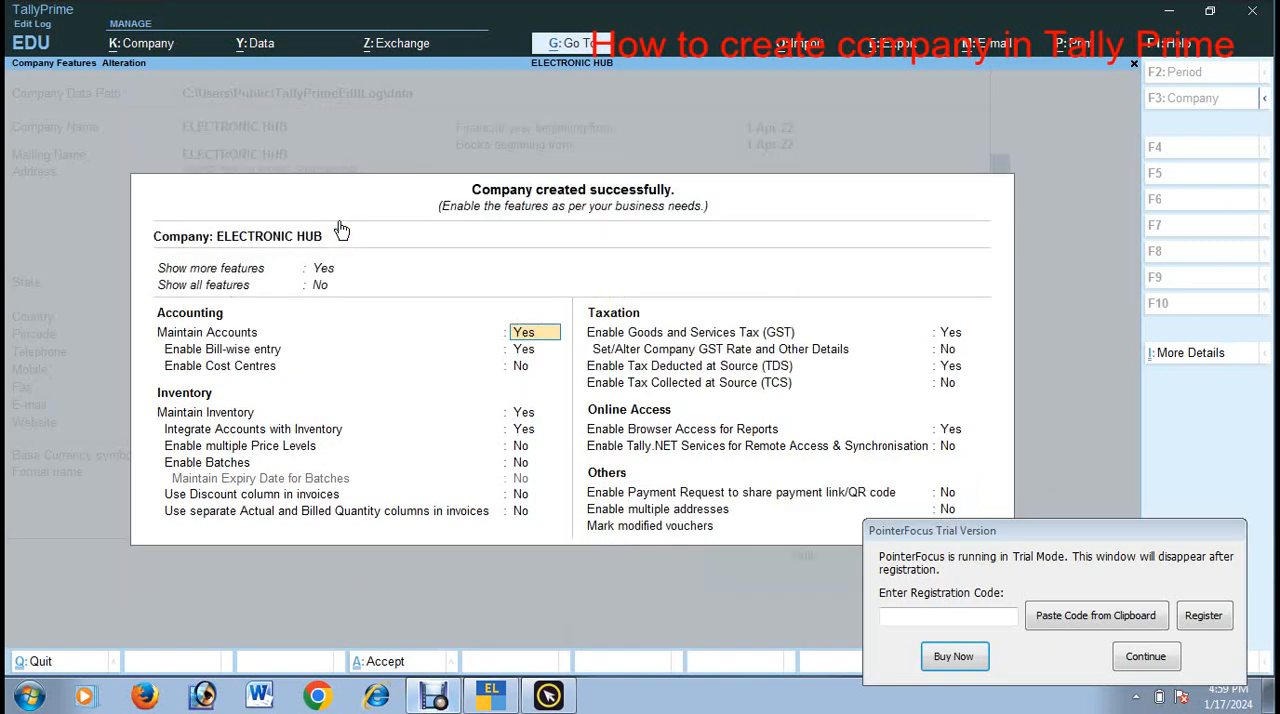
Step: Set Show more features to No to reduce the company features to the basic ones
click(324, 273)
key(Up)
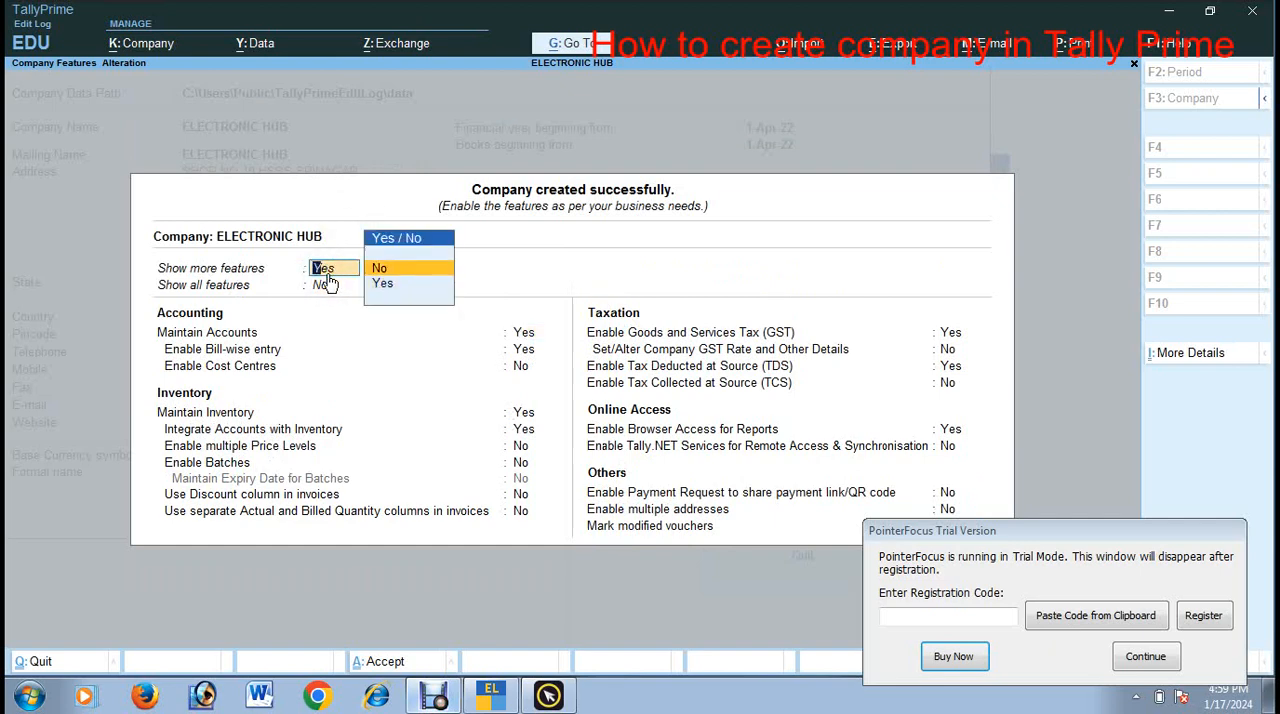
key(Return)
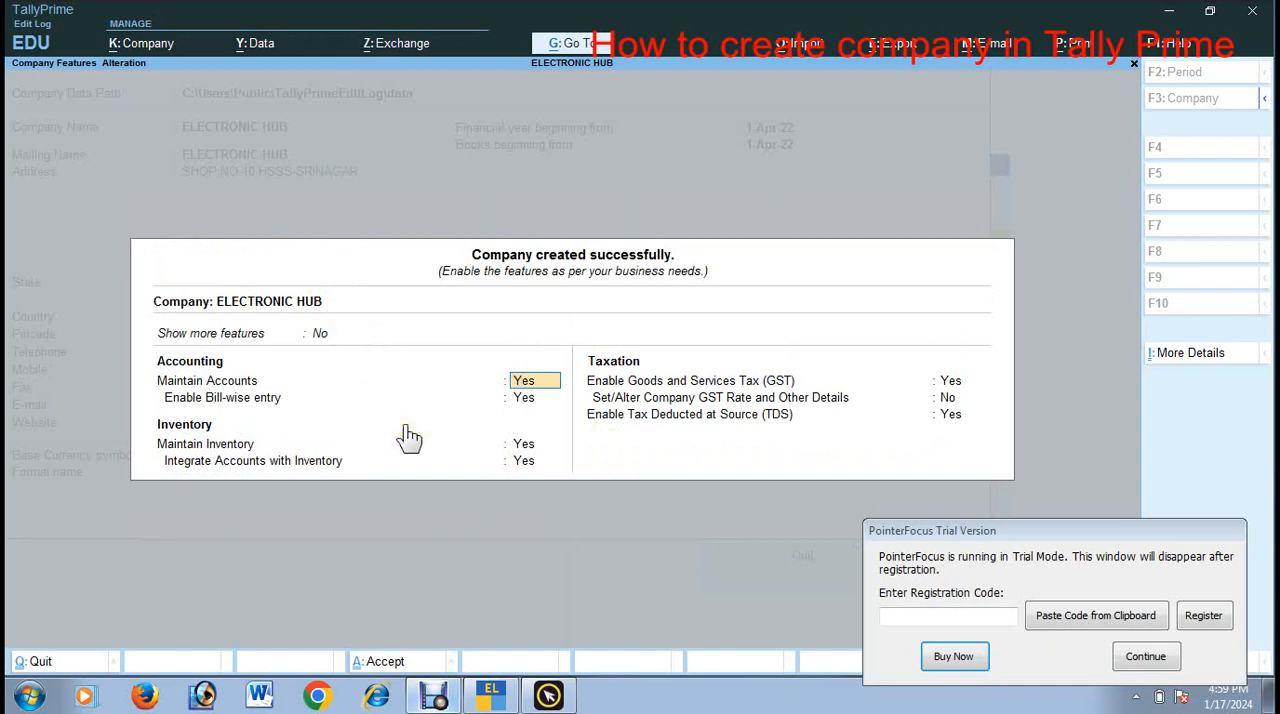
Step: Accept Yes for maintaining accounts, bill-wise entry, maintaining inventory and integrating accounts with inventory
key(Return)
key(Return)
key(Return)
key(Return)
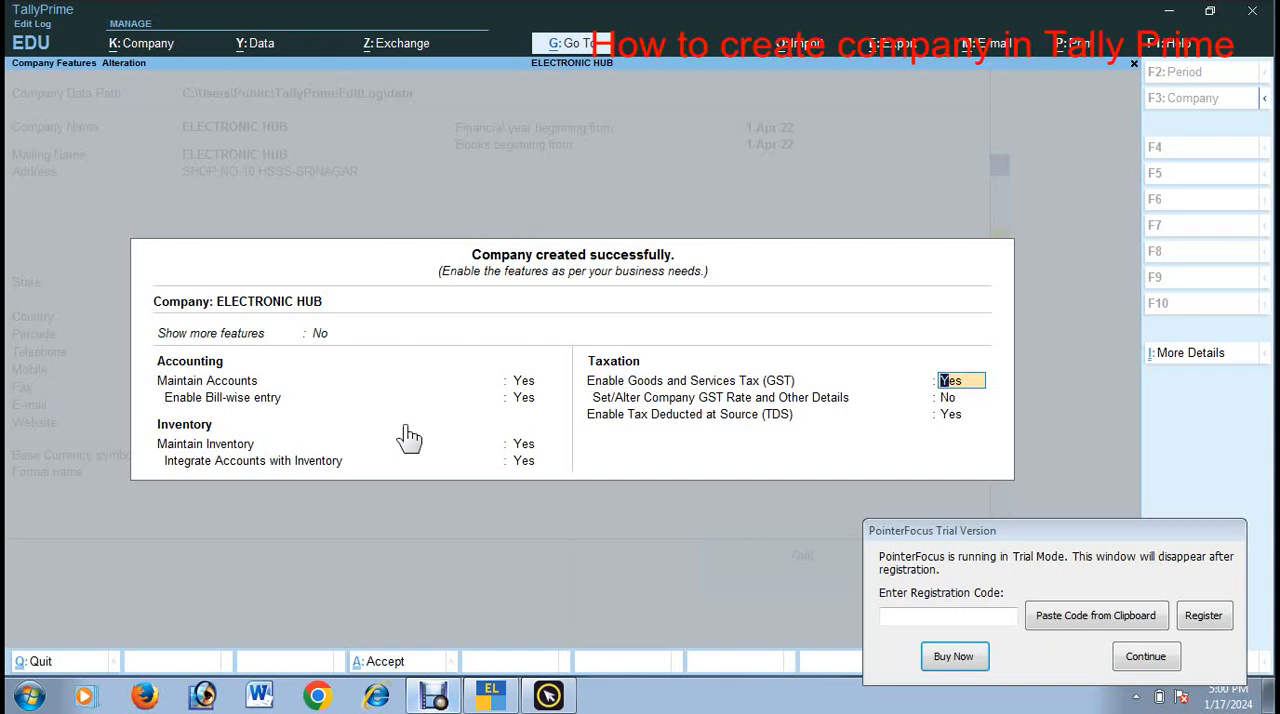
Step: Set Goods and Services Tax and Tax Deducted at Source to No and accept the company features
text(n)
key(Return)
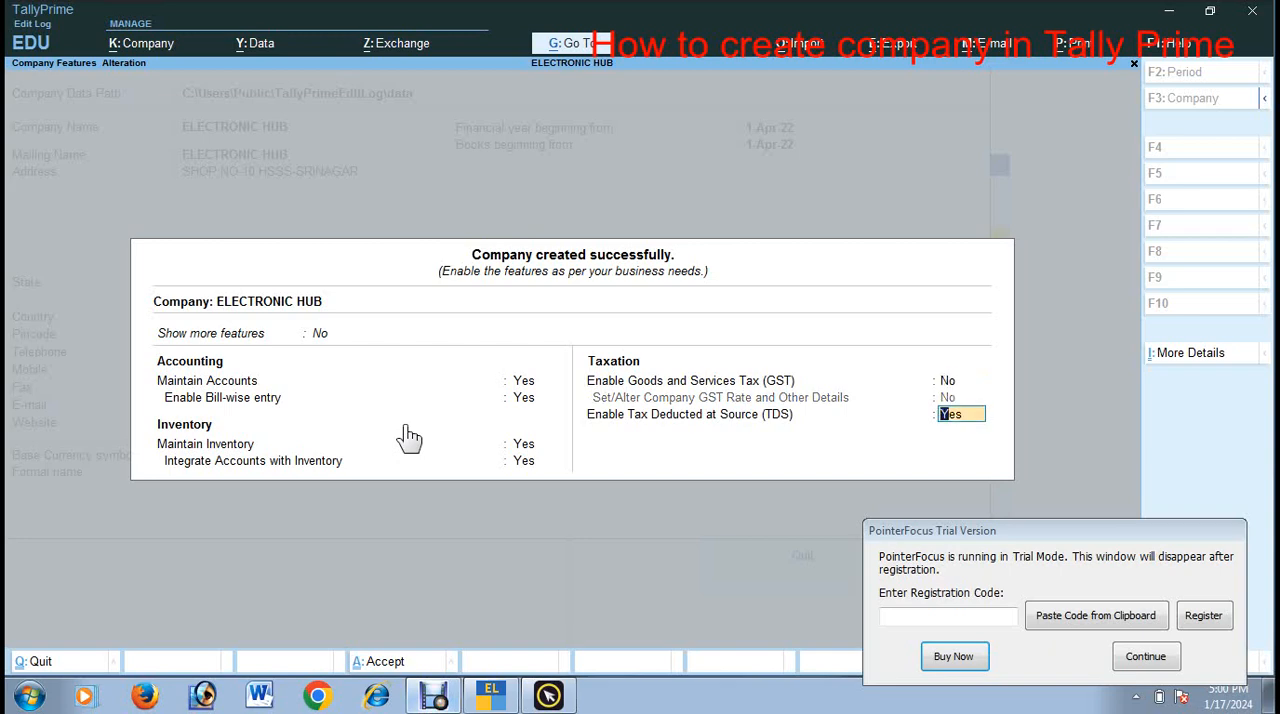
text(n)
key(Return)
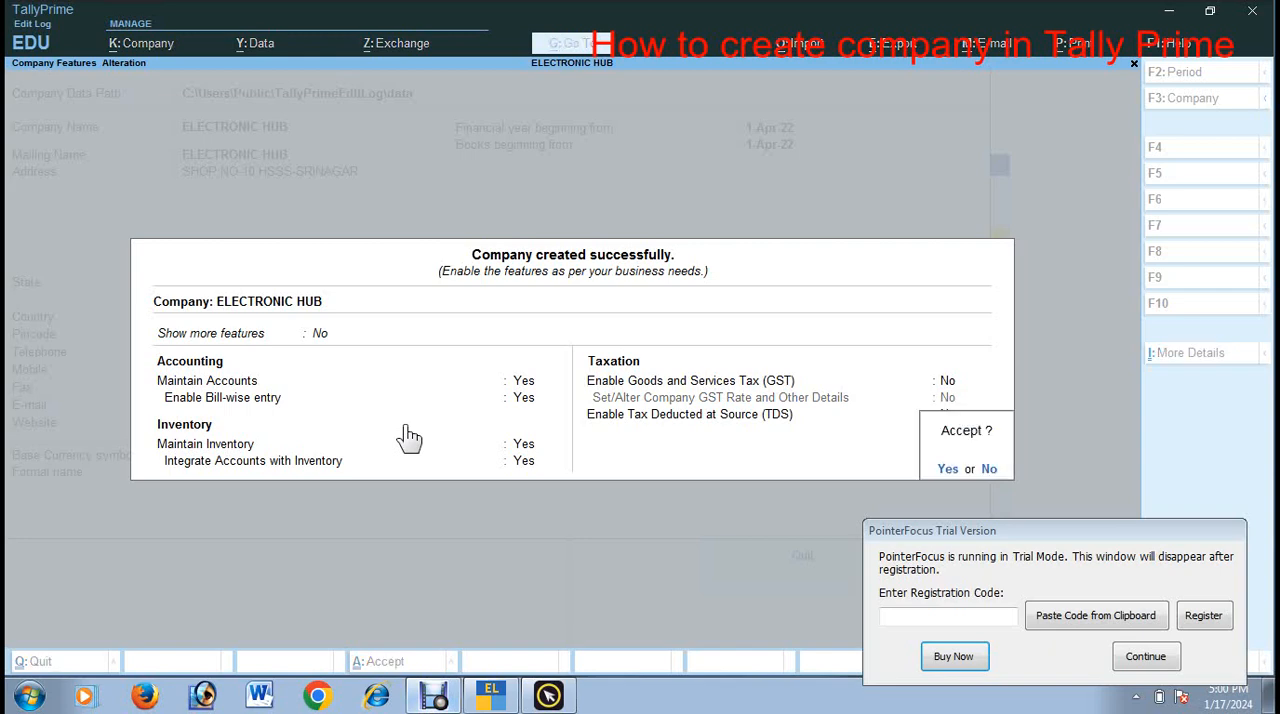
key(Return)
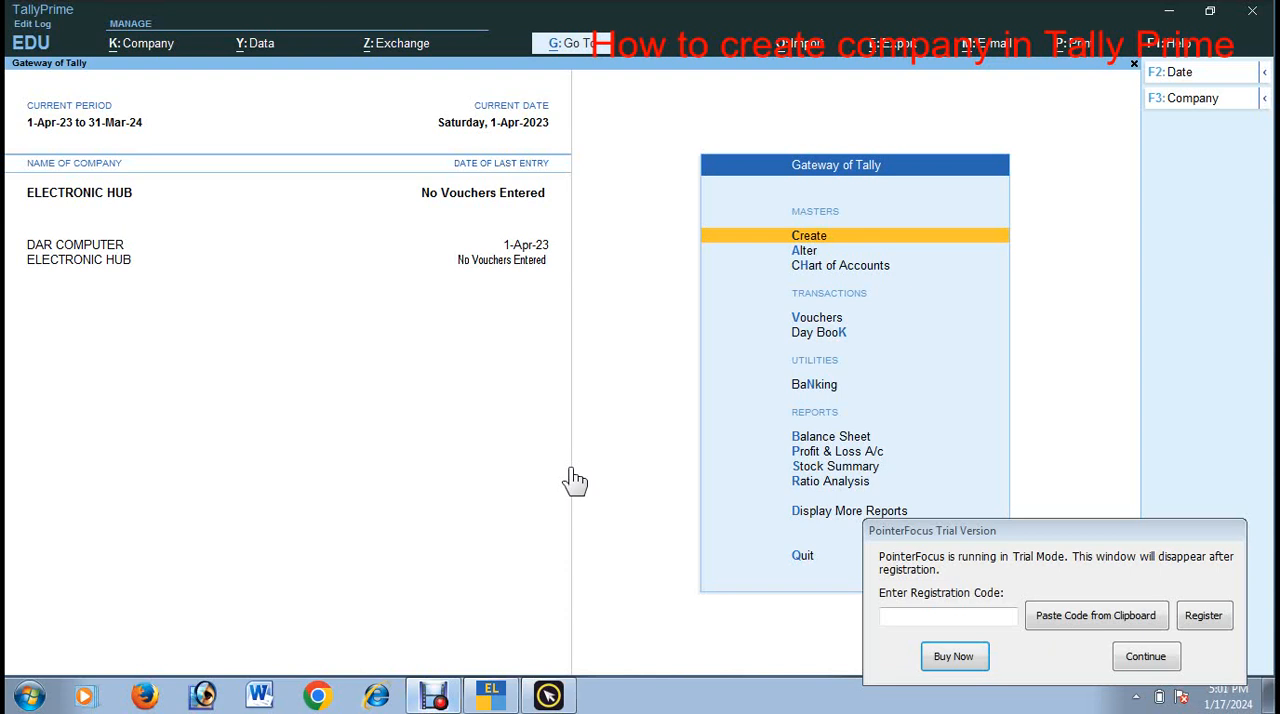
key(Return)
key(Down)
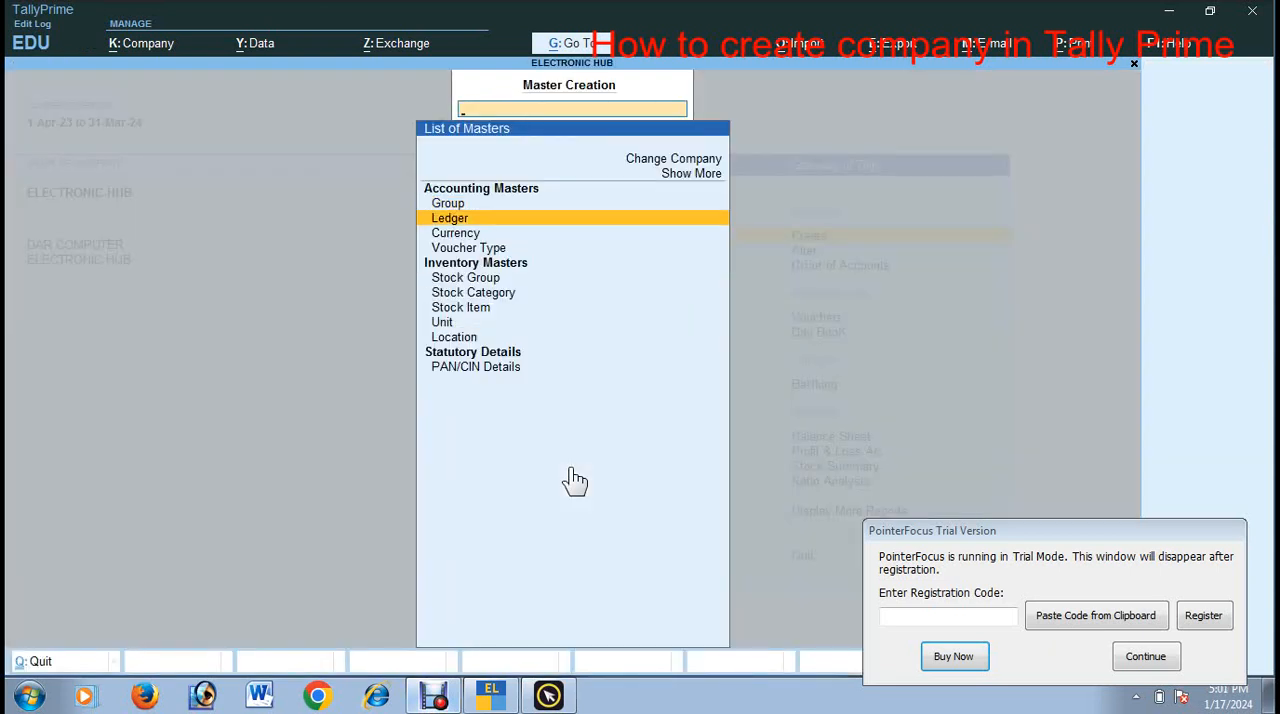
key(Return)
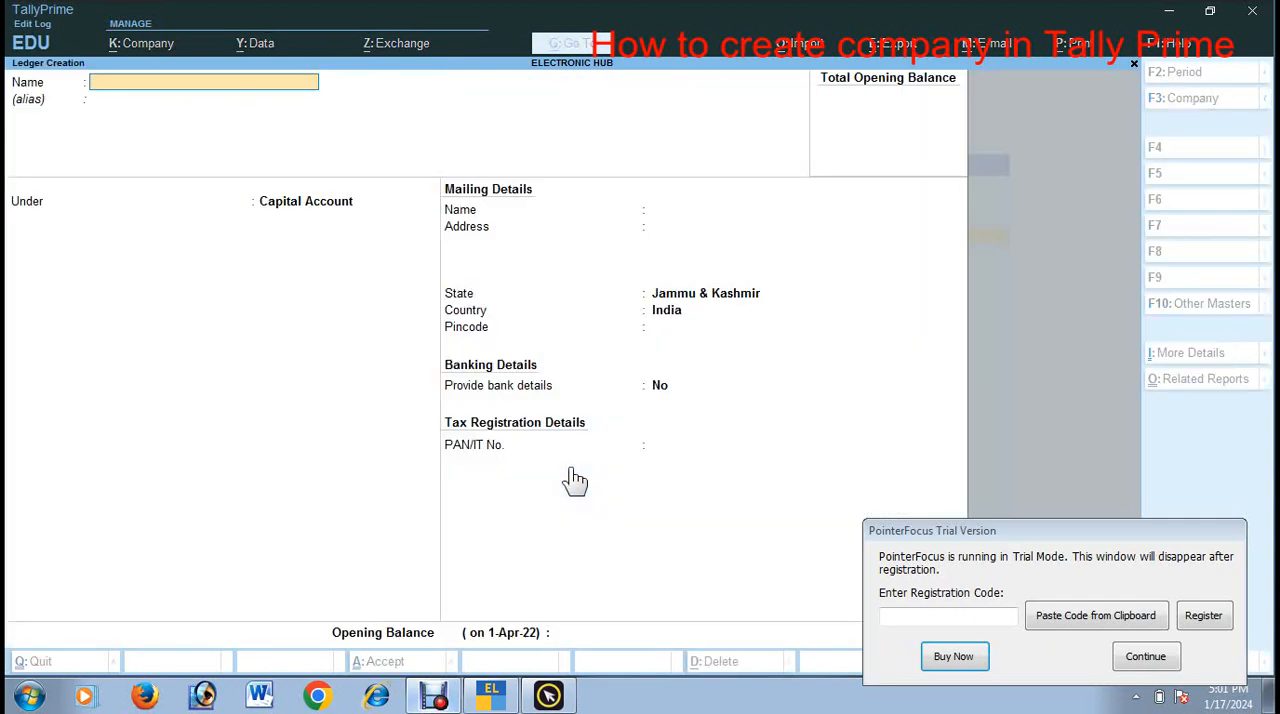
key(Escape)
Step: Look through the existing ledgers offered for alteration, then return to the Gateway of Tally
key(Down)
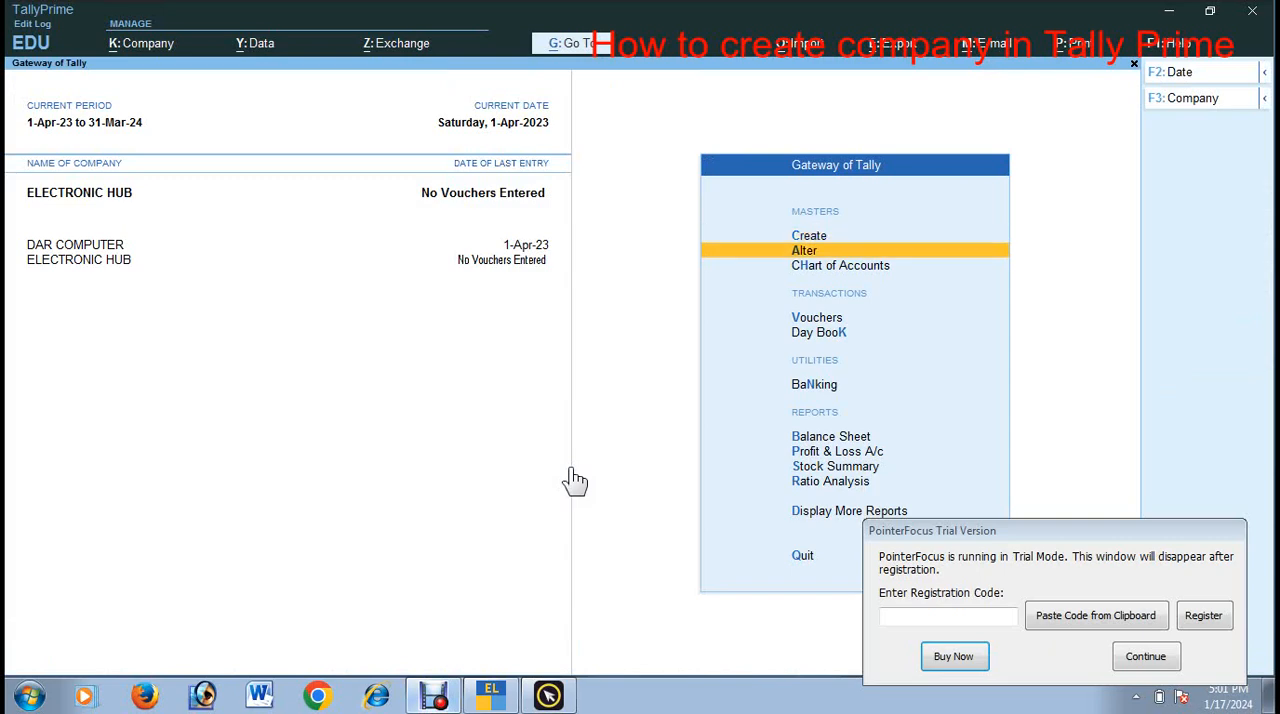
key(Return)
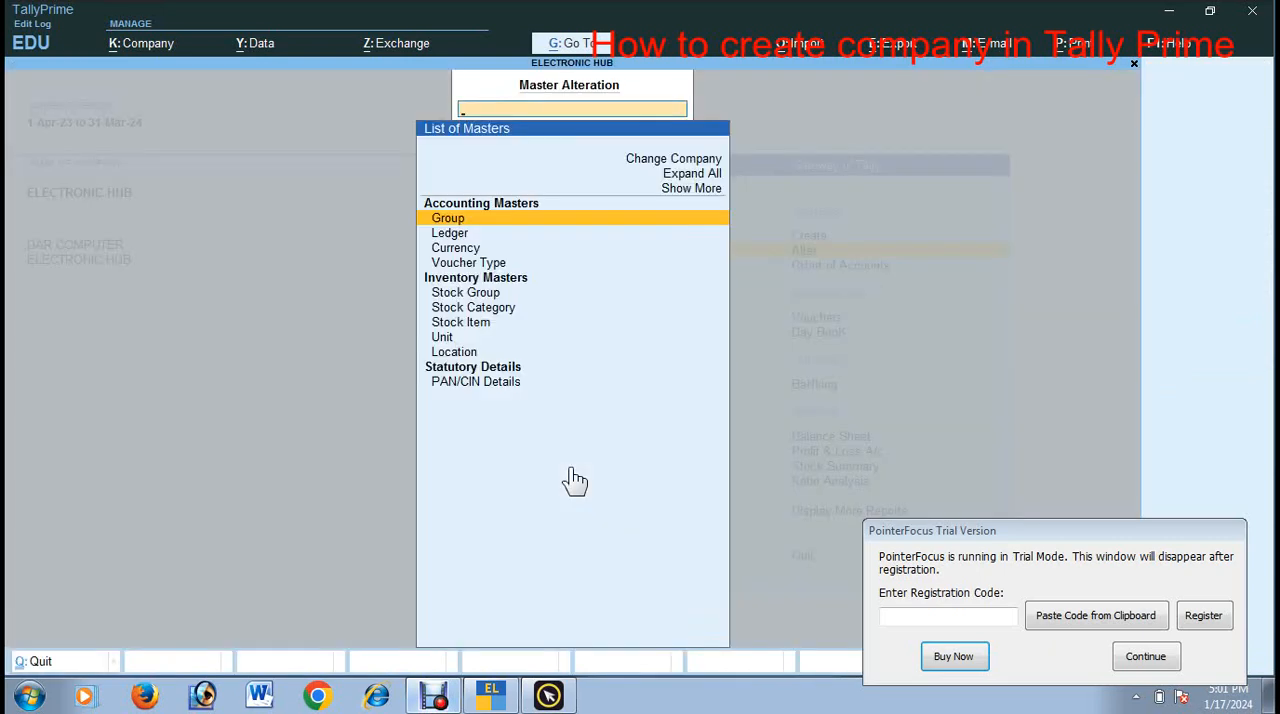
key(Down)
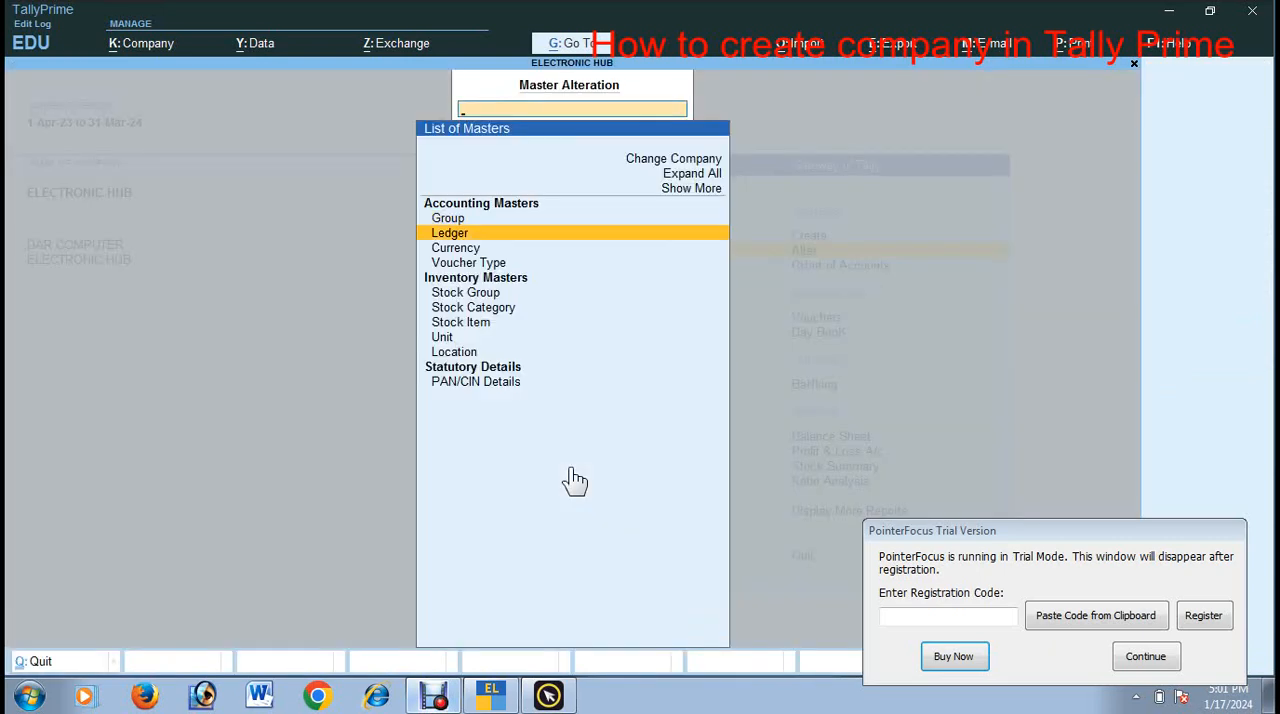
key(Return)
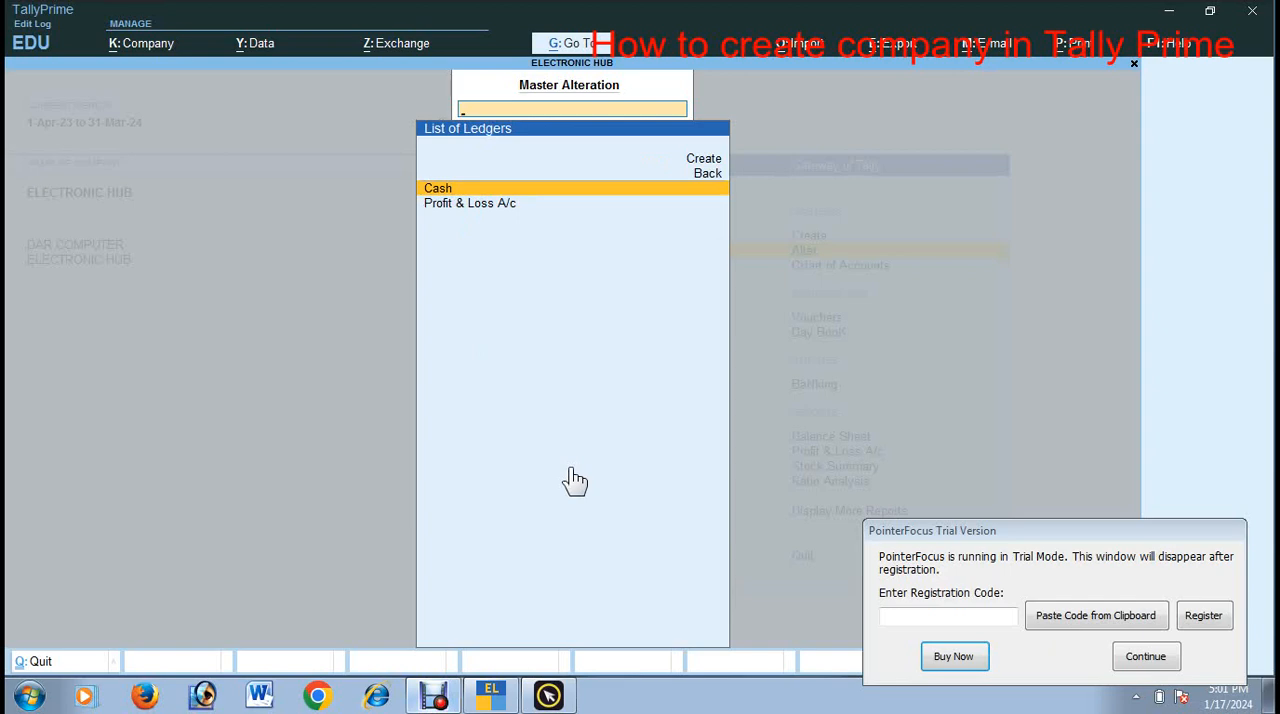
key(Escape)
key(Escape)
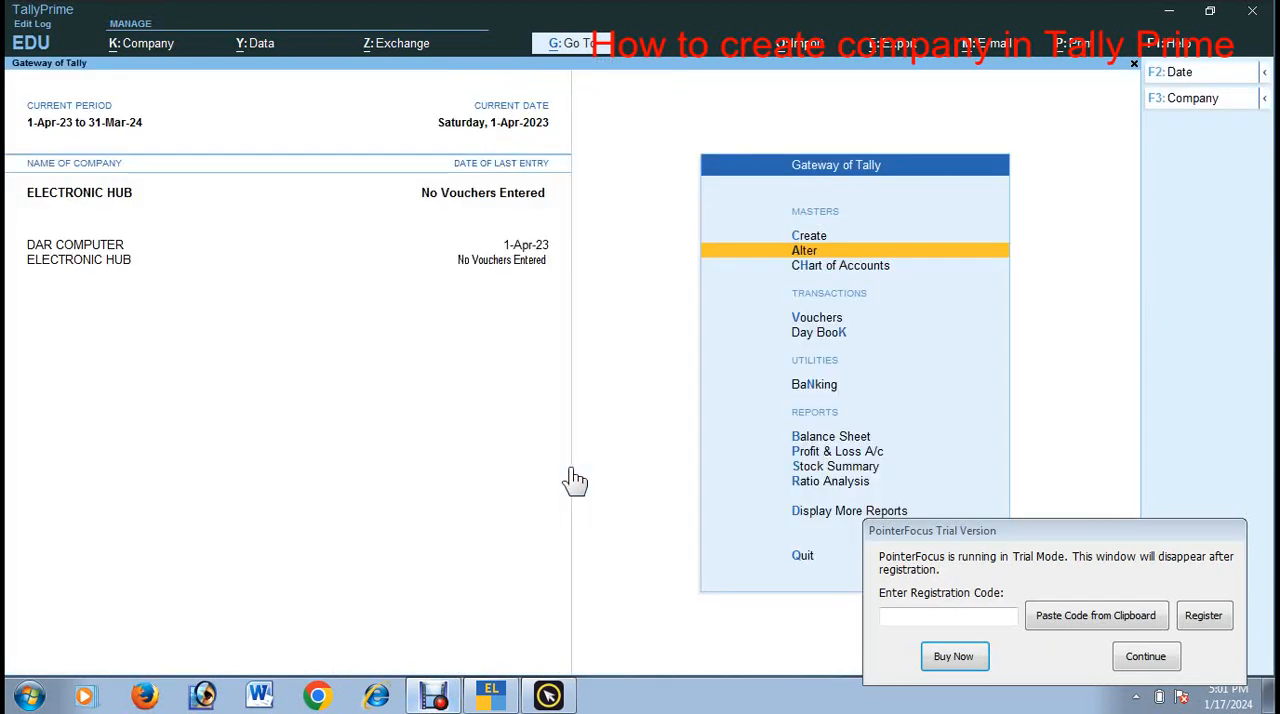
Step: Start a new ledger named Naseer and Co-Cr without an alias
key(Up)
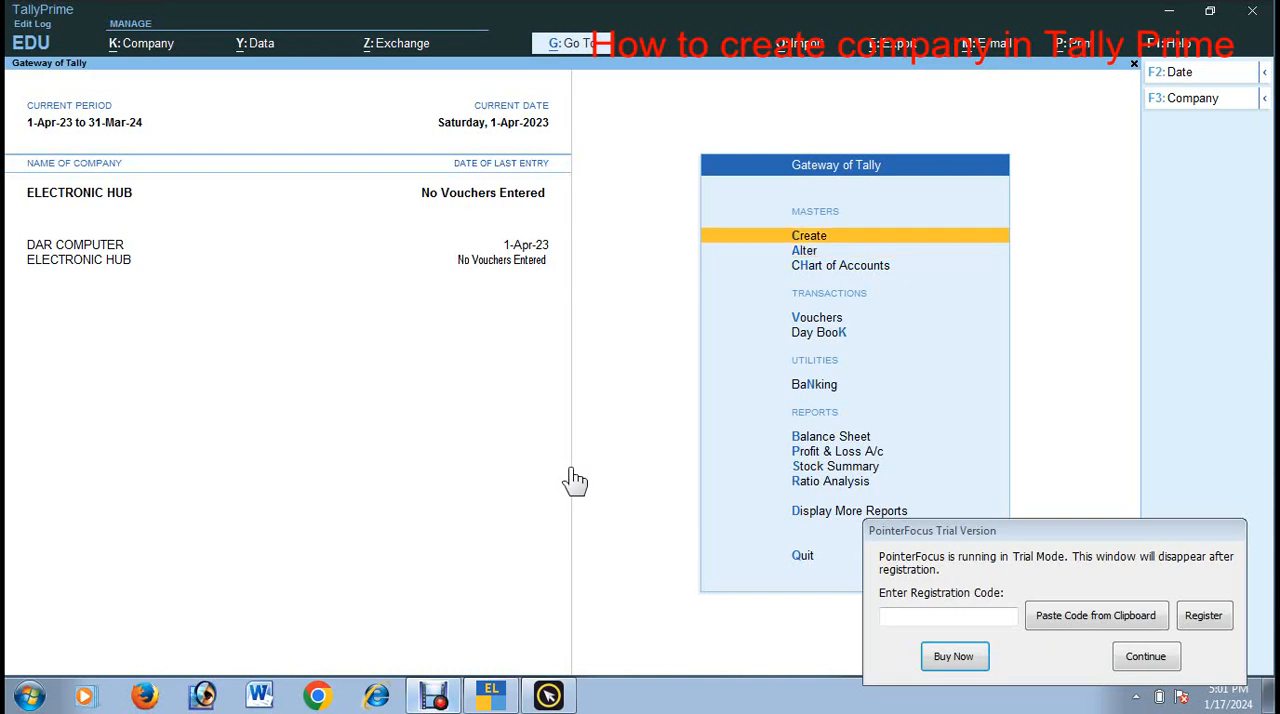
key(Return)
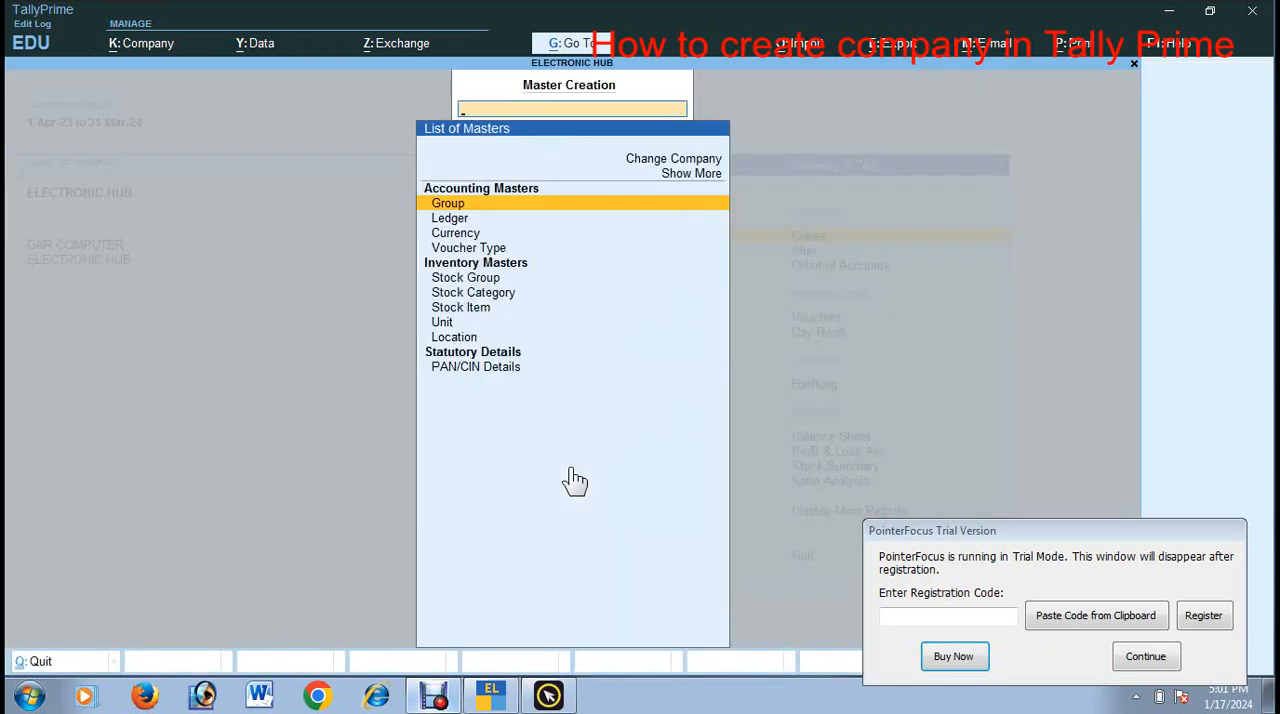
key(Down)
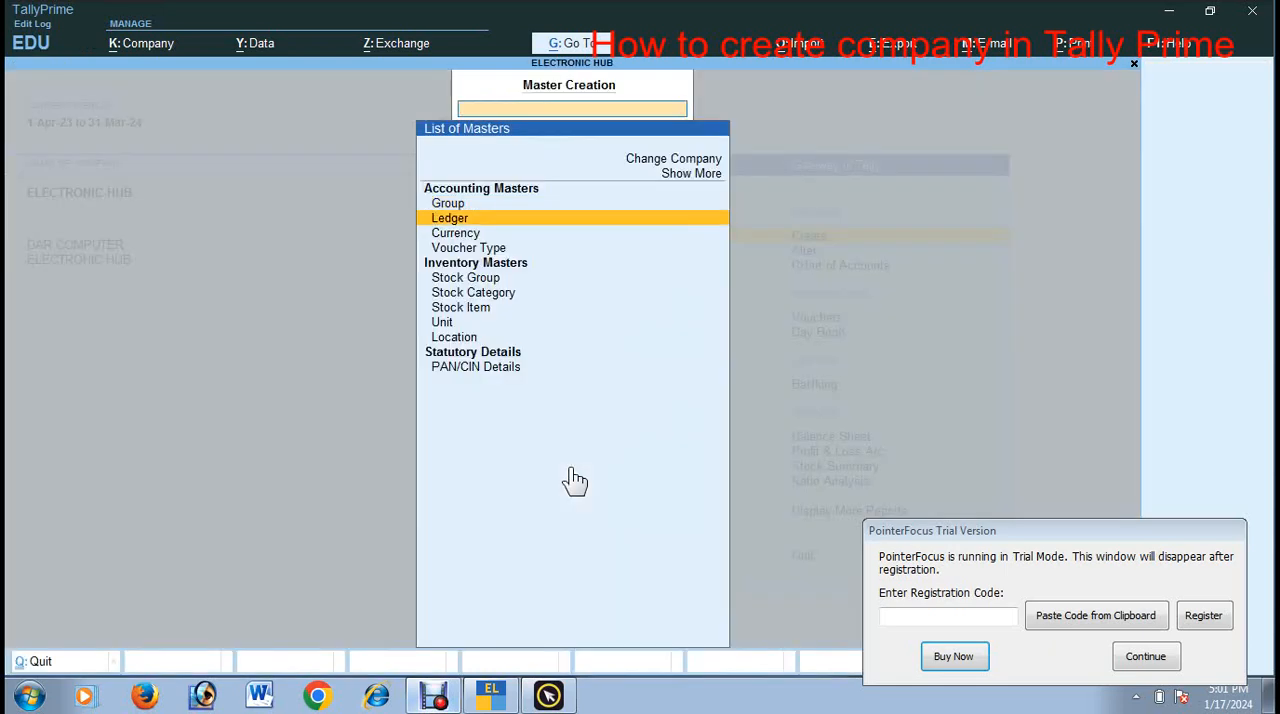
key(Return)
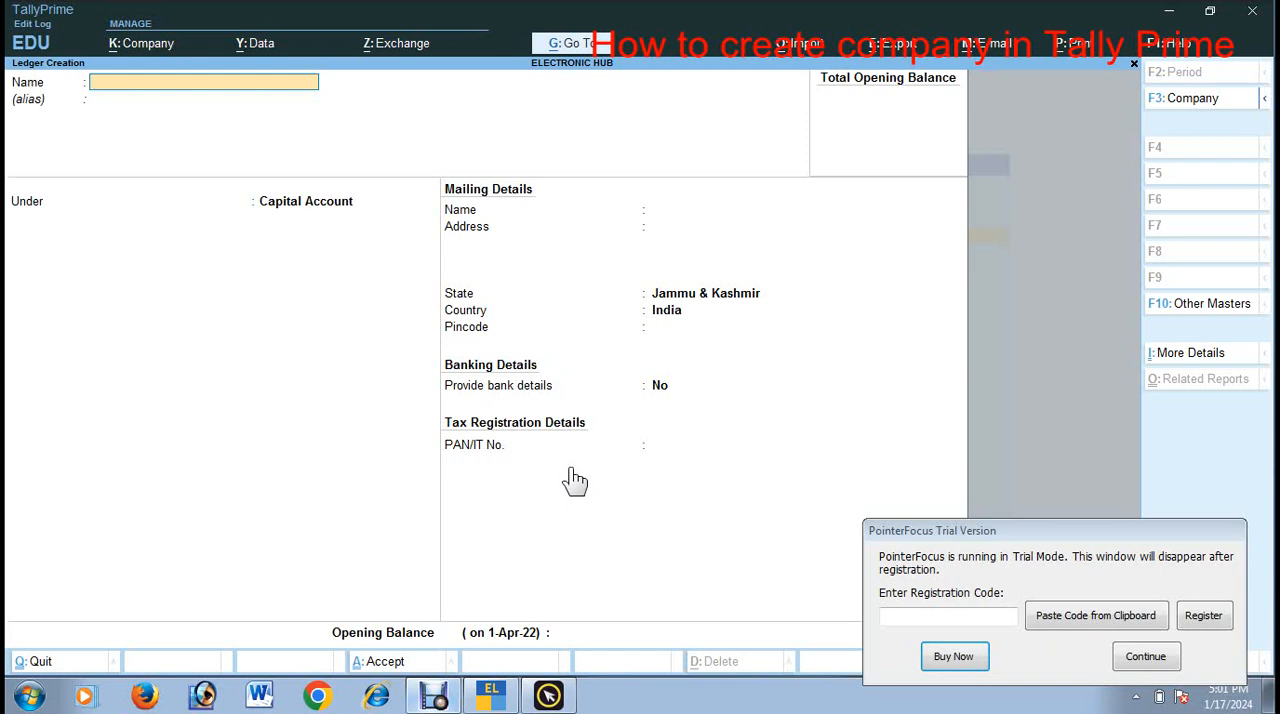
text(Naseer and Co-Cr)
key(Return)
key(Return)
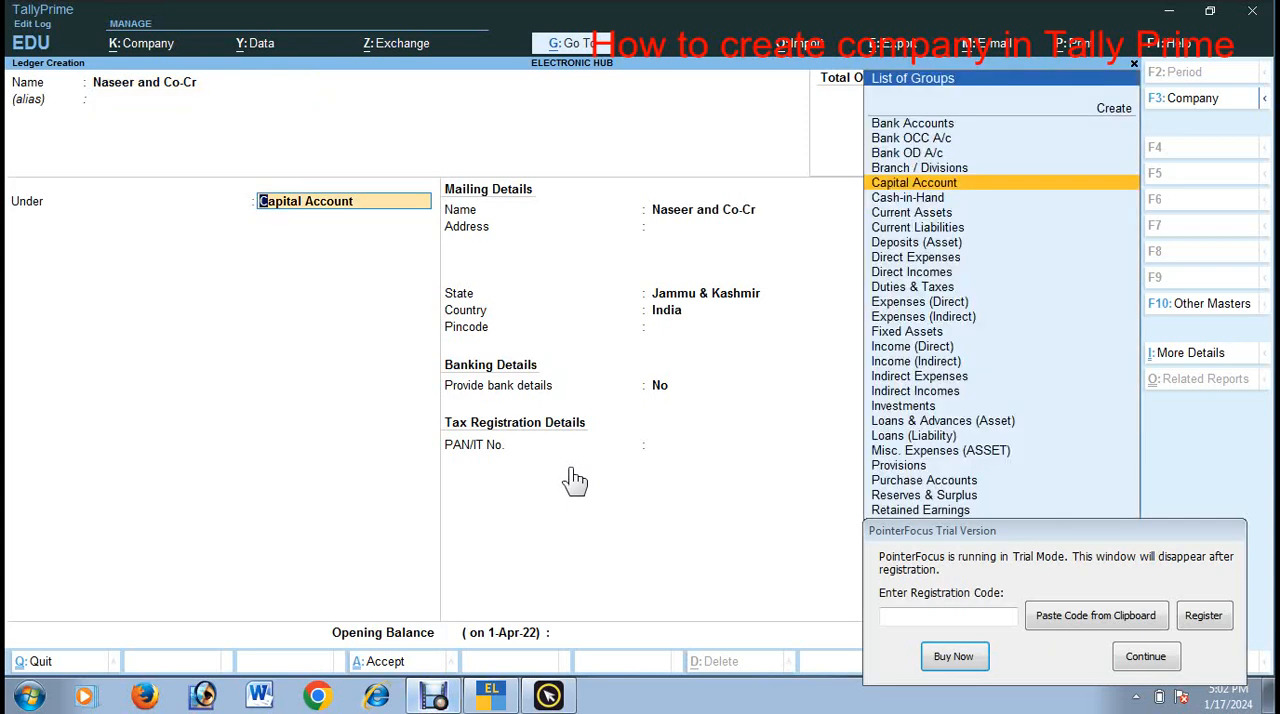
Step: Place the ledger under Sundry Creditors, set Maintain balances bill-by-bill to No and keep the mailing name
text(Sun)
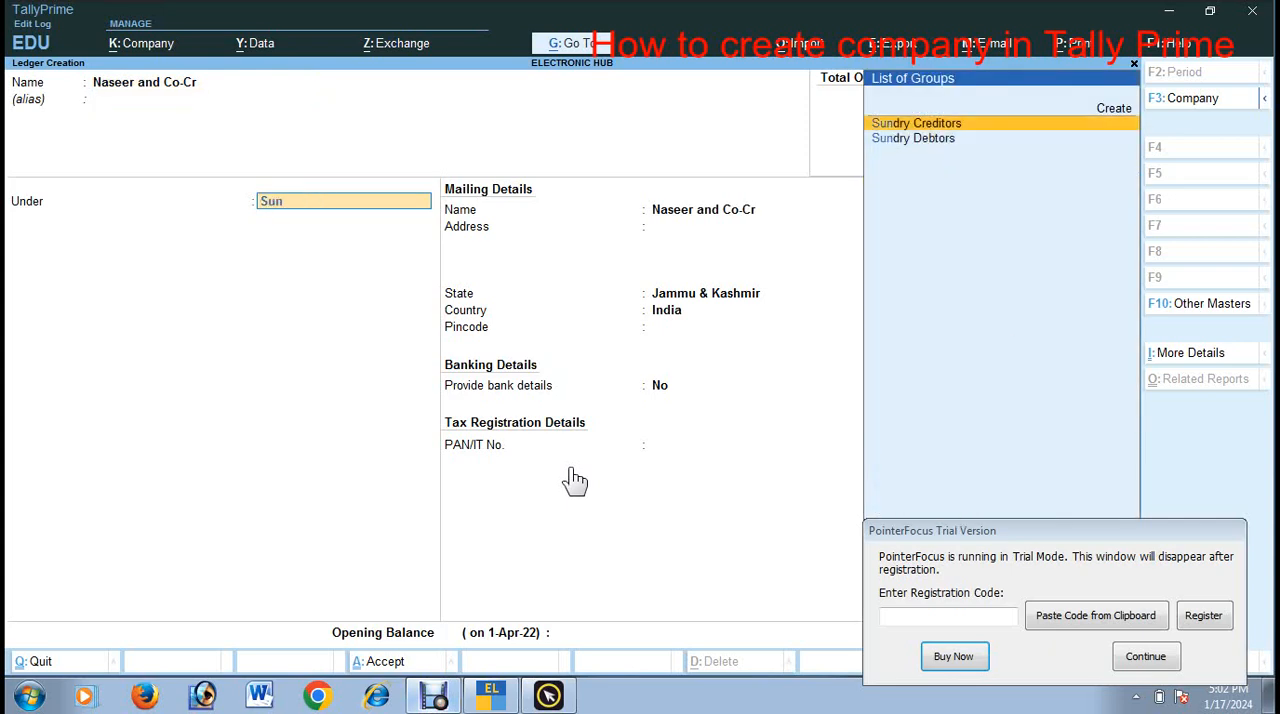
key(Down)
key(Up)
key(Return)
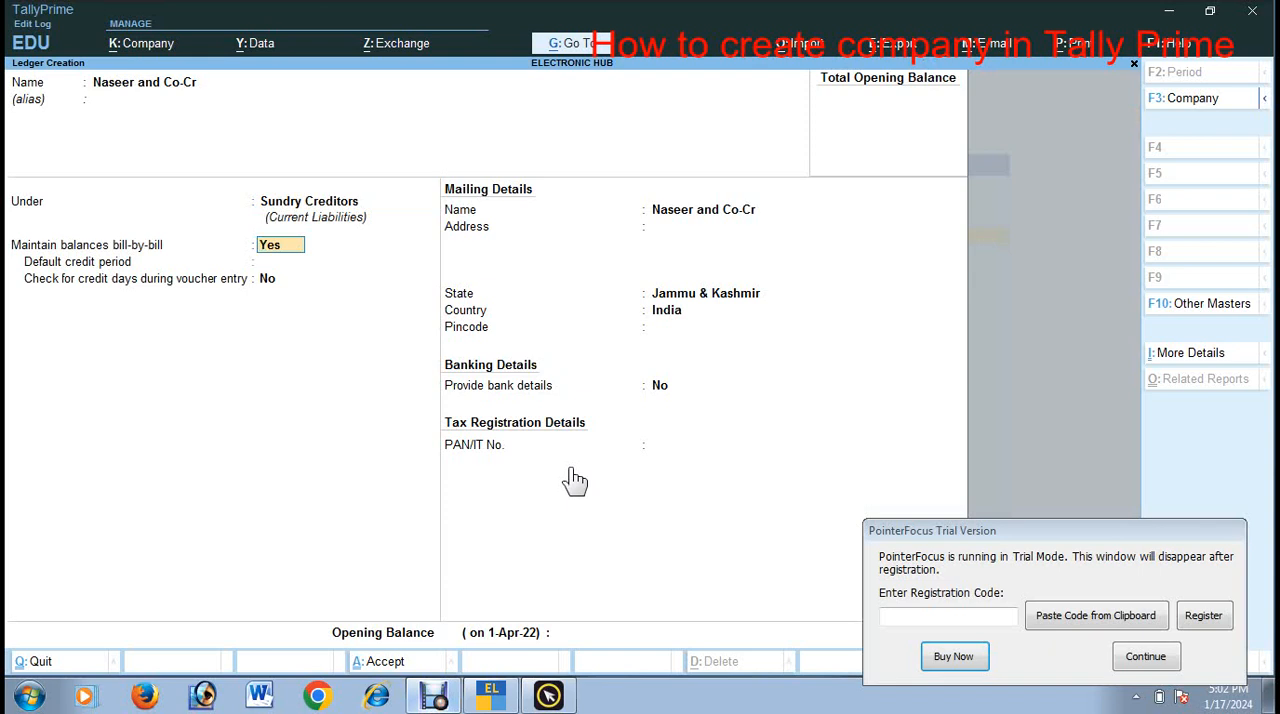
text(n)
key(Return)
key(Return)
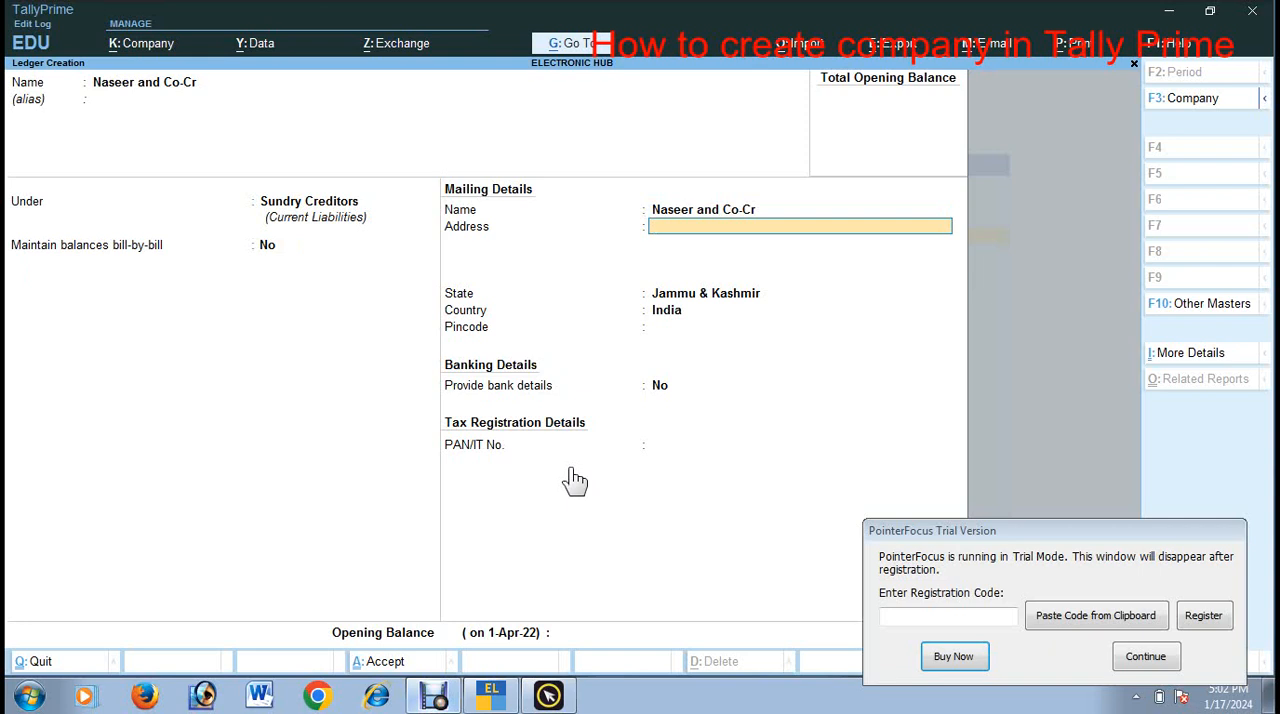
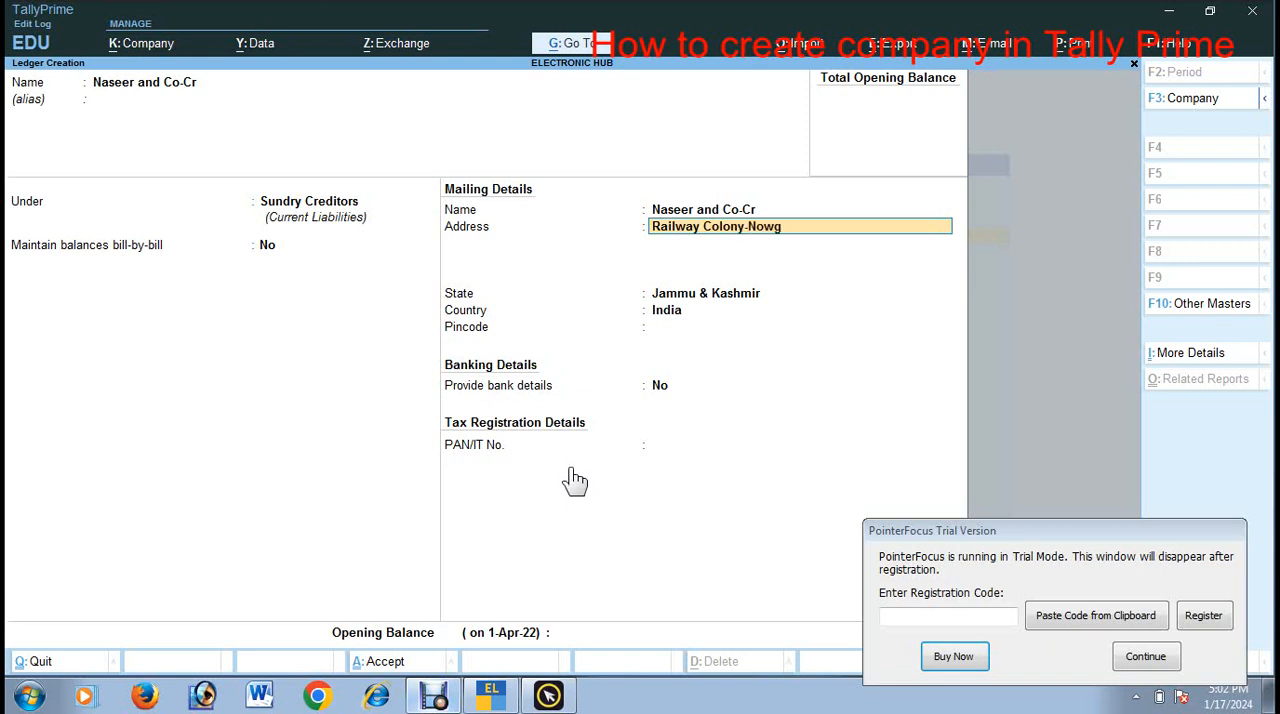
Step: Enter the creditor's mailing address and pincode, keeping Jammu & Kashmir as the state
key(BackSpace)
key(BackSpace)
key(Return)
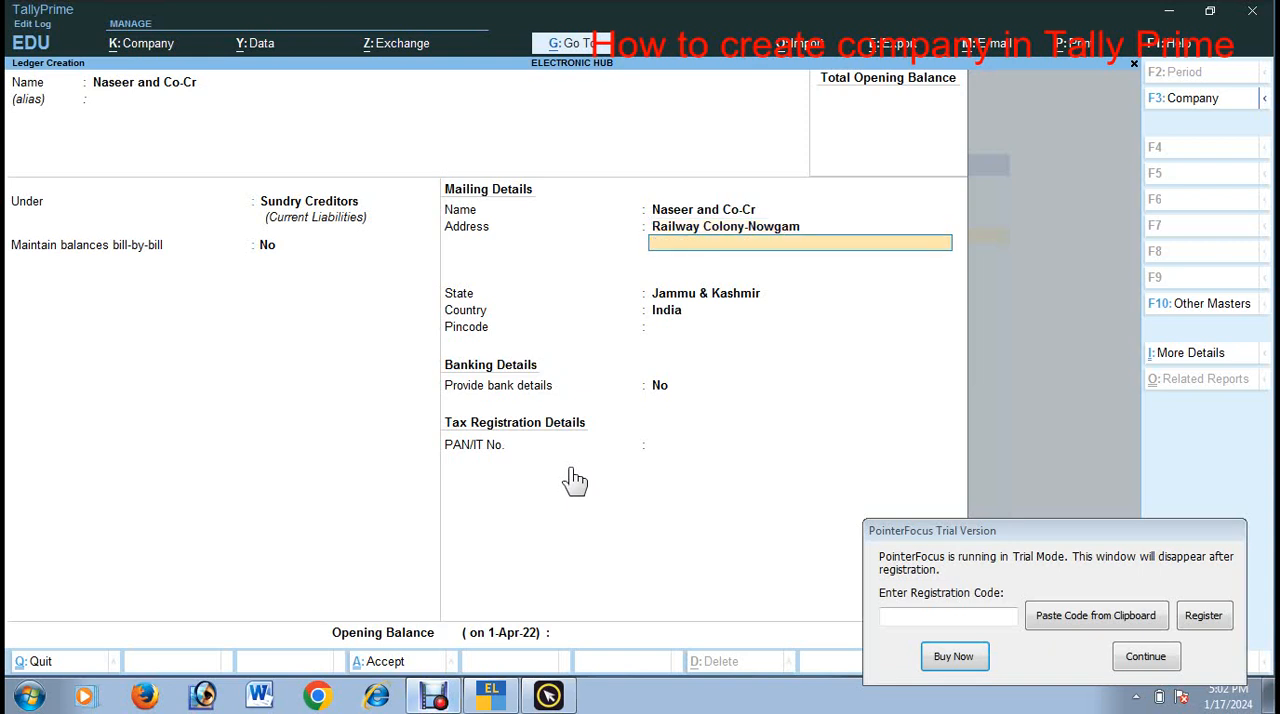
key(Return)
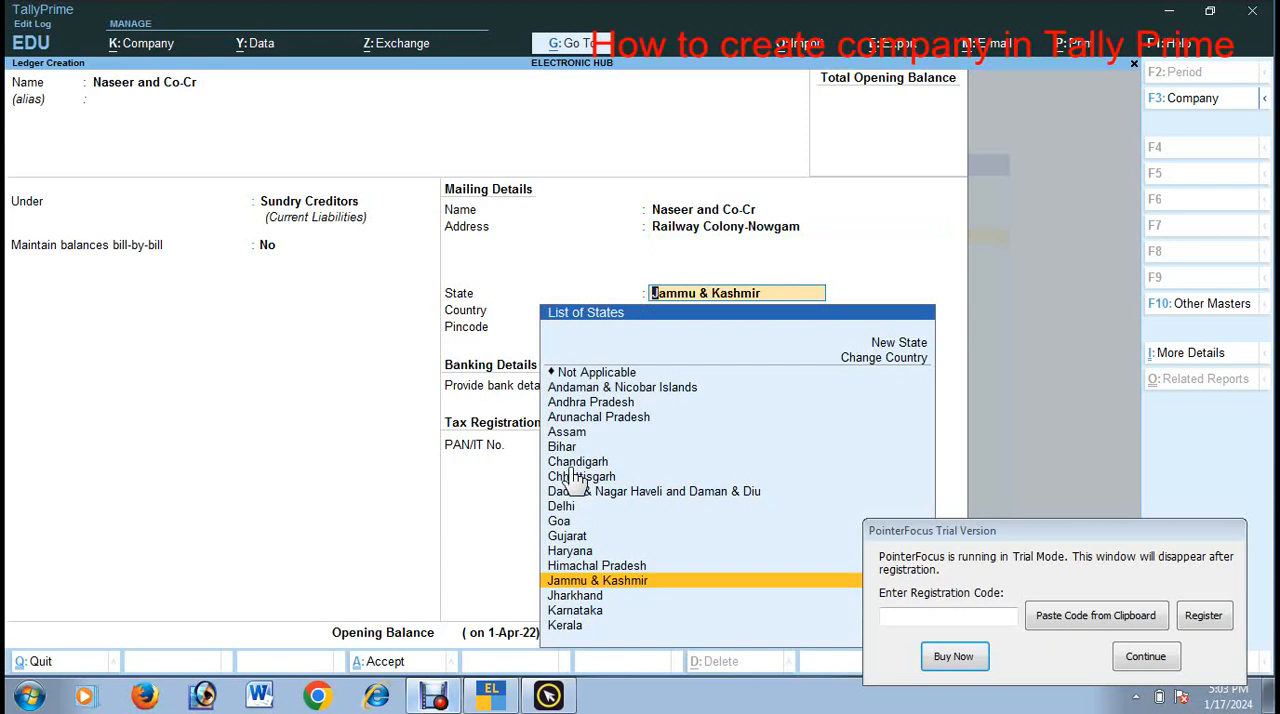
key(Return)
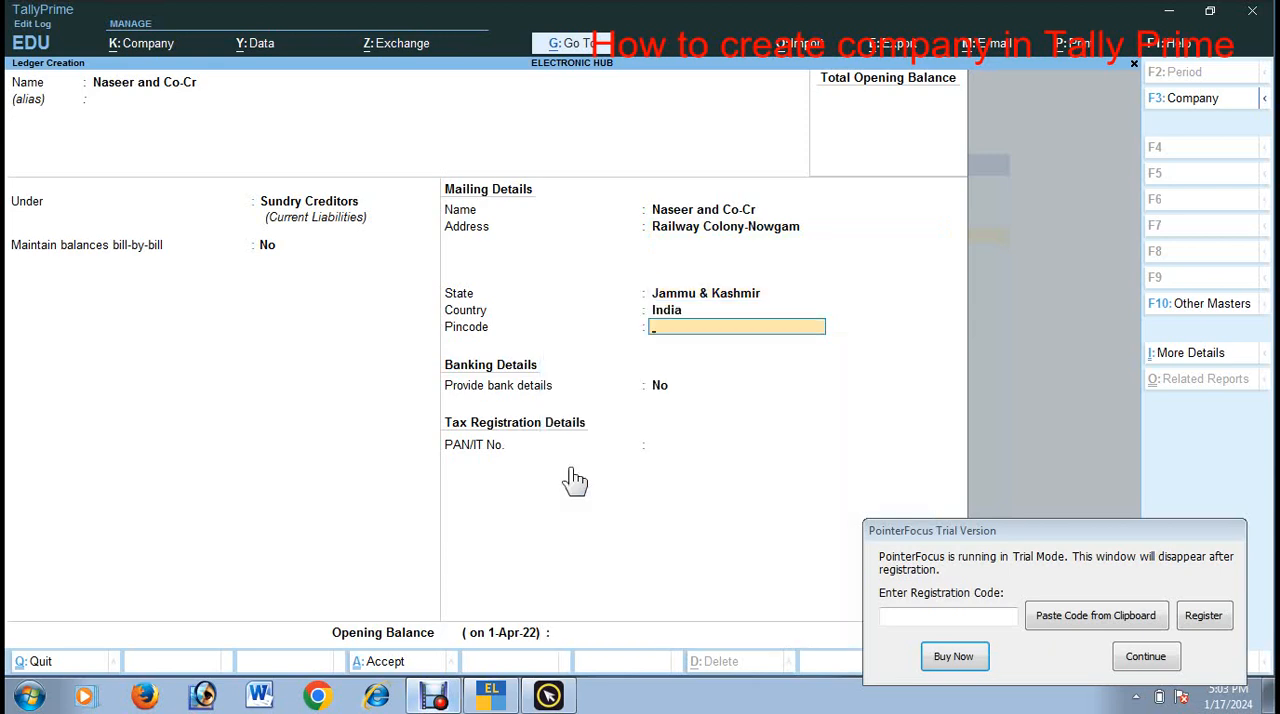
key(Return)
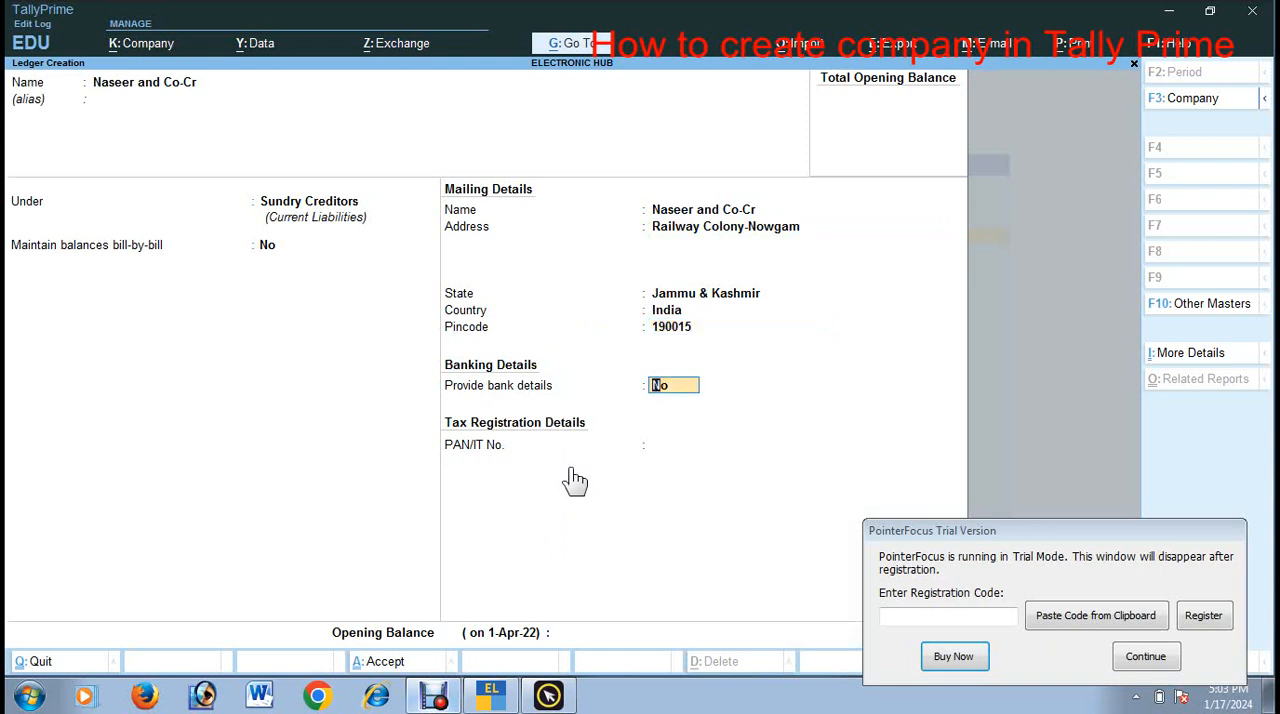
Step: Keep bank details at No, leave the PAN and opening balance empty, and save the ledger before leaving ledger creation
key(Return)
key(Return)
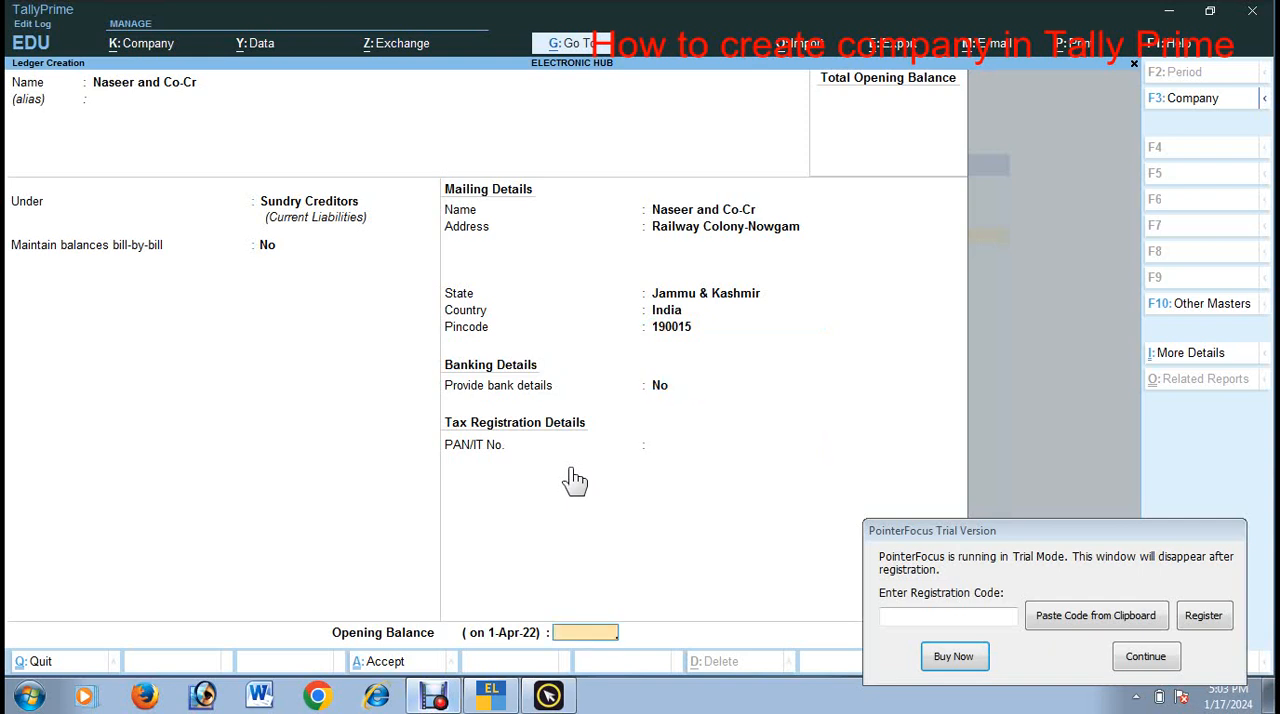
key(Return)
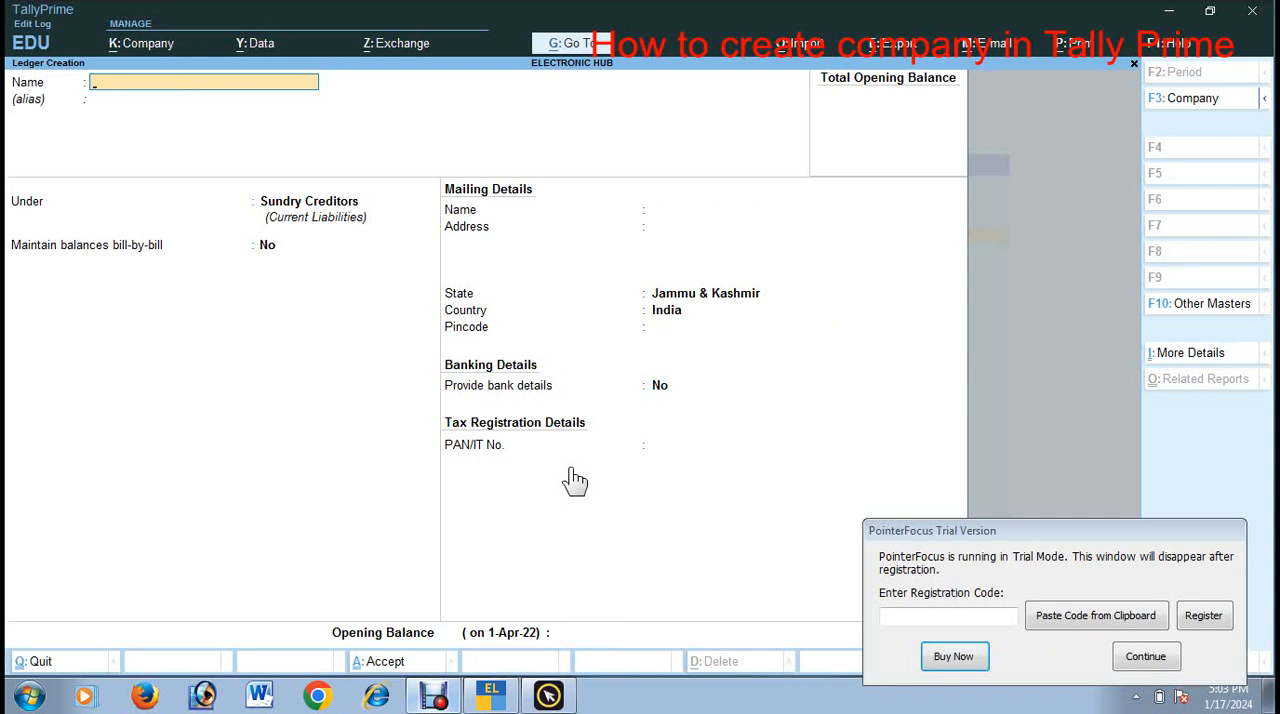
key(Escape)
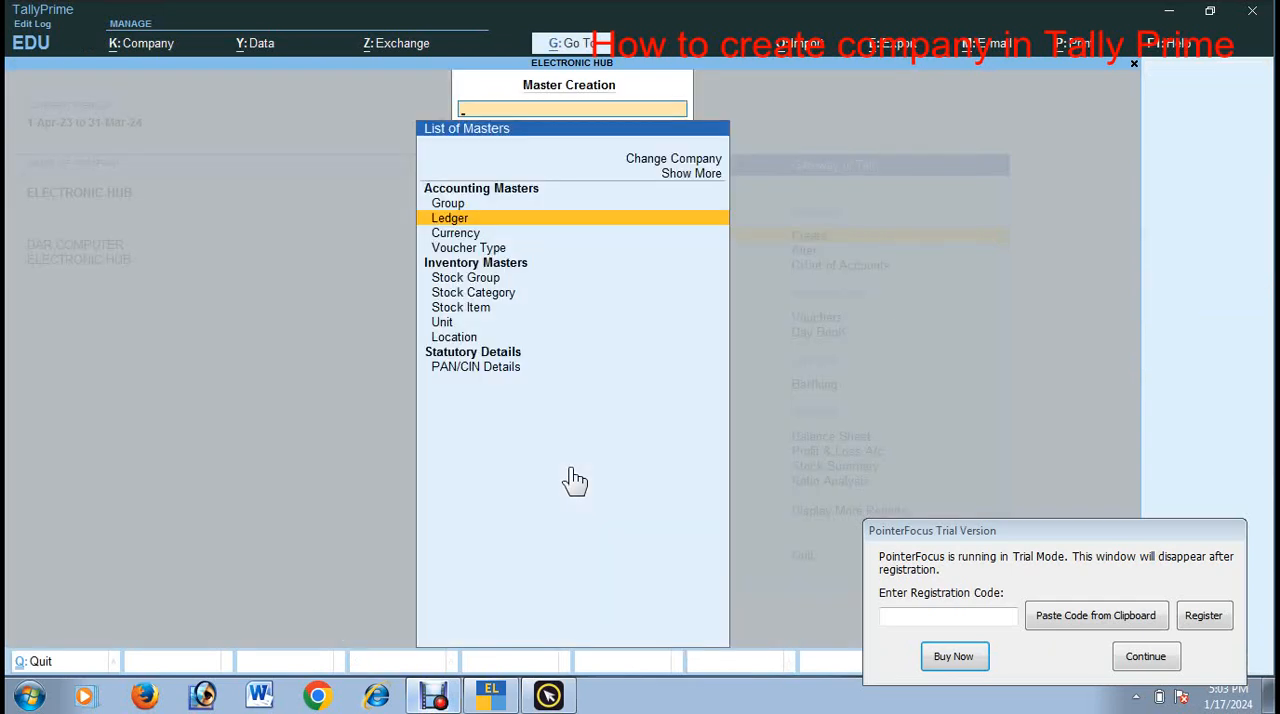
key(Escape)
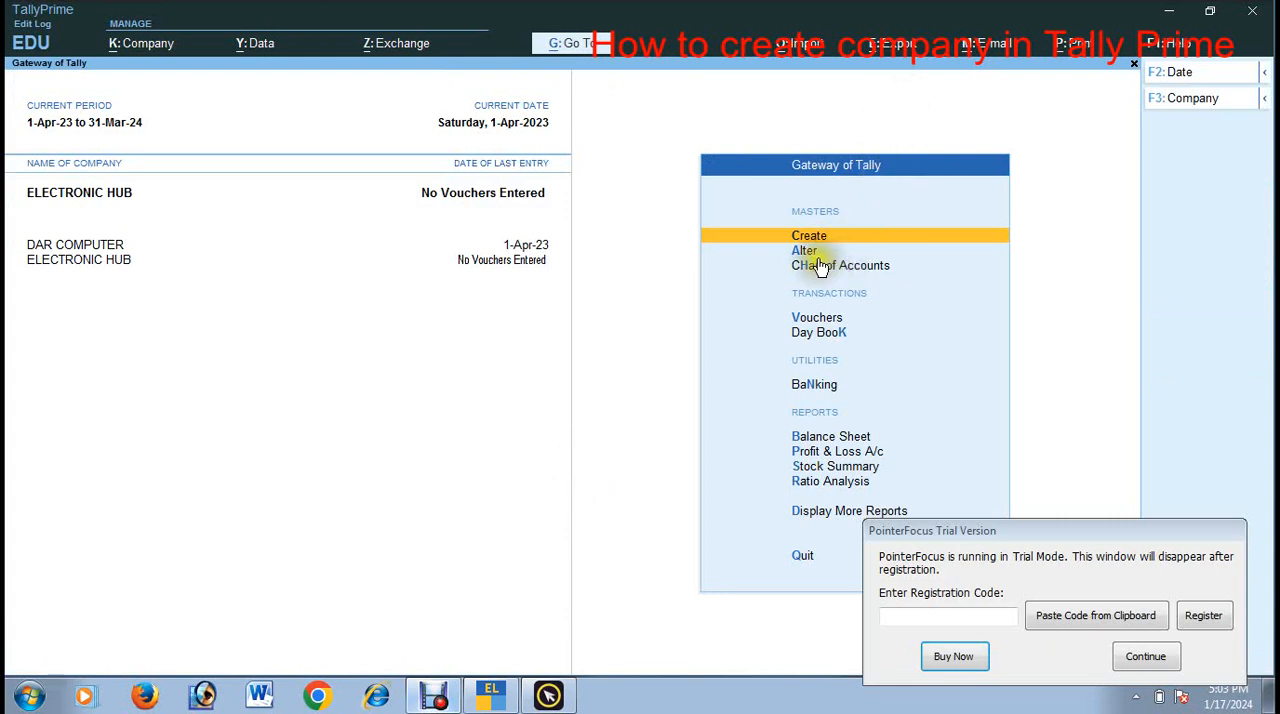
Step: Check the list of ledgers available for alteration for the new creditor ledger, then return to the Gateway of Tally
key(Down)
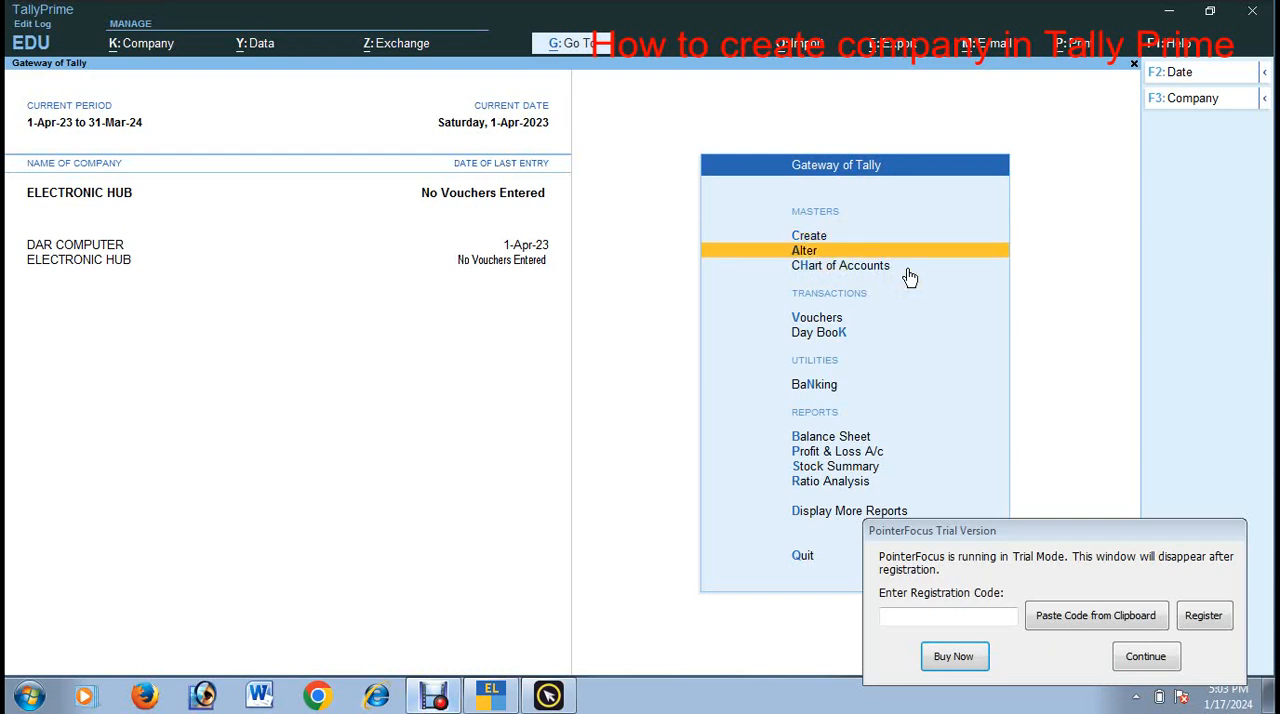
key(Return)
key(Down)
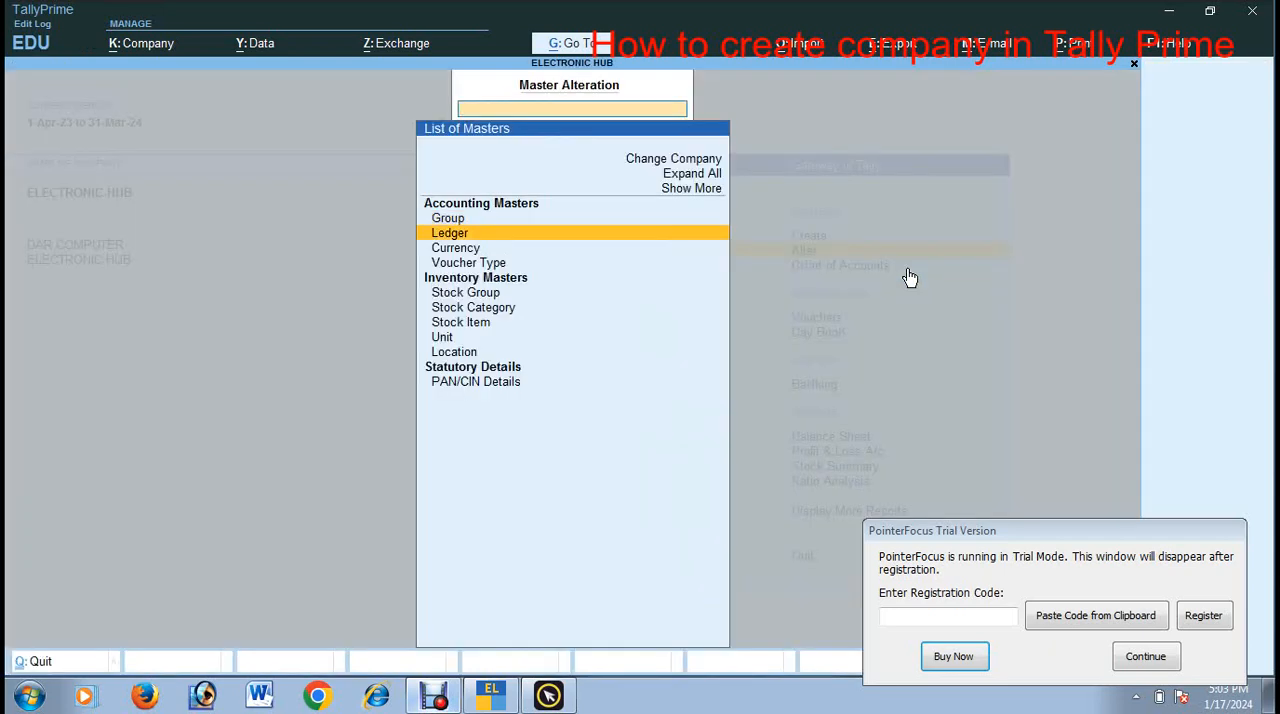
key(Return)
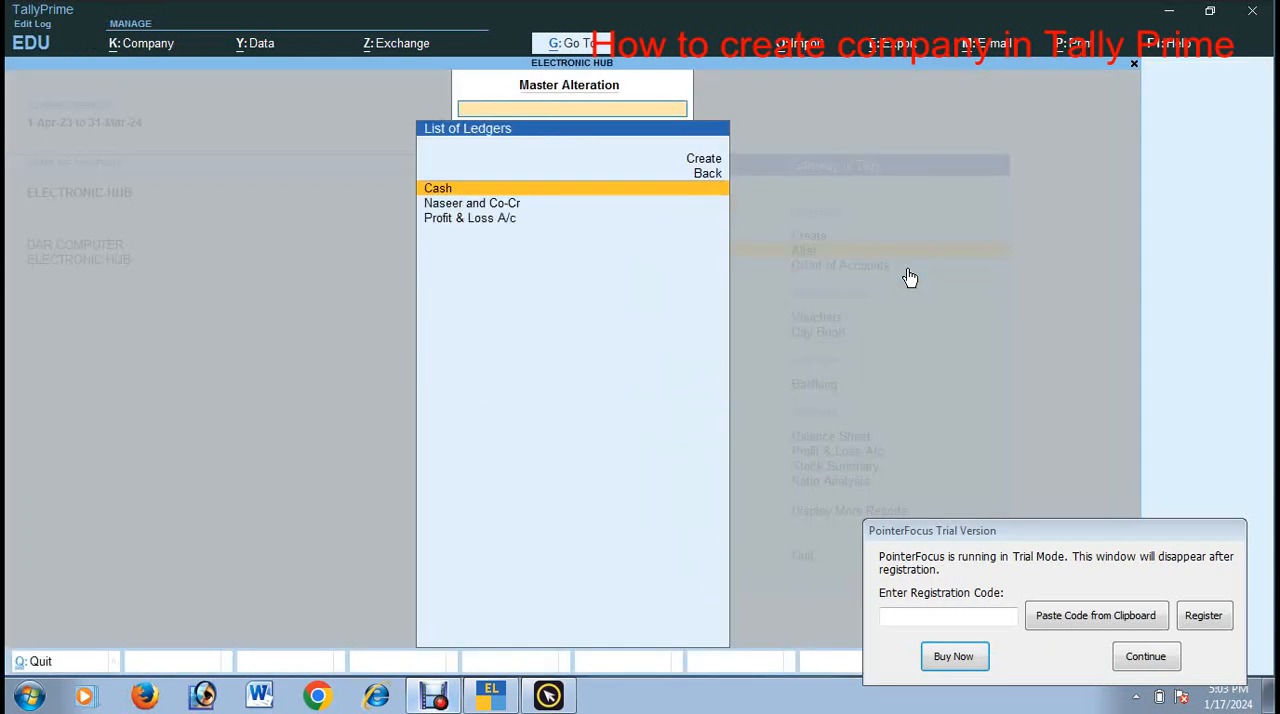
key(Down)
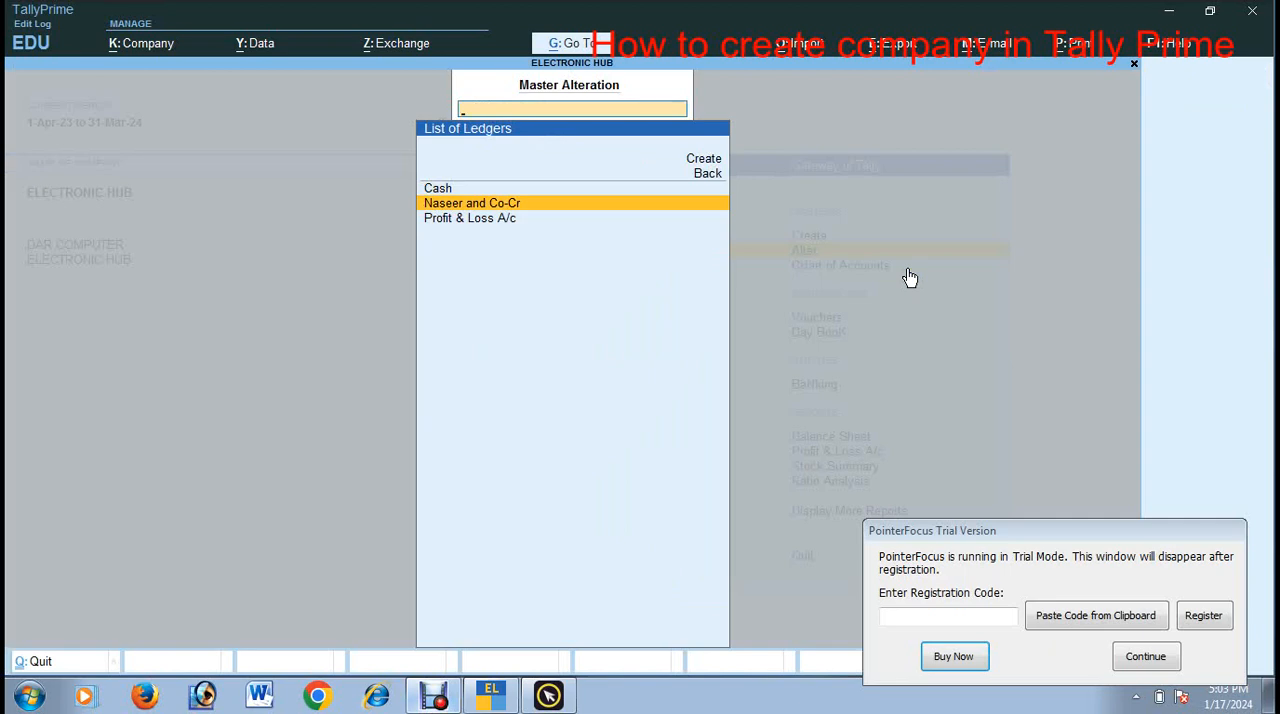
key(Down)
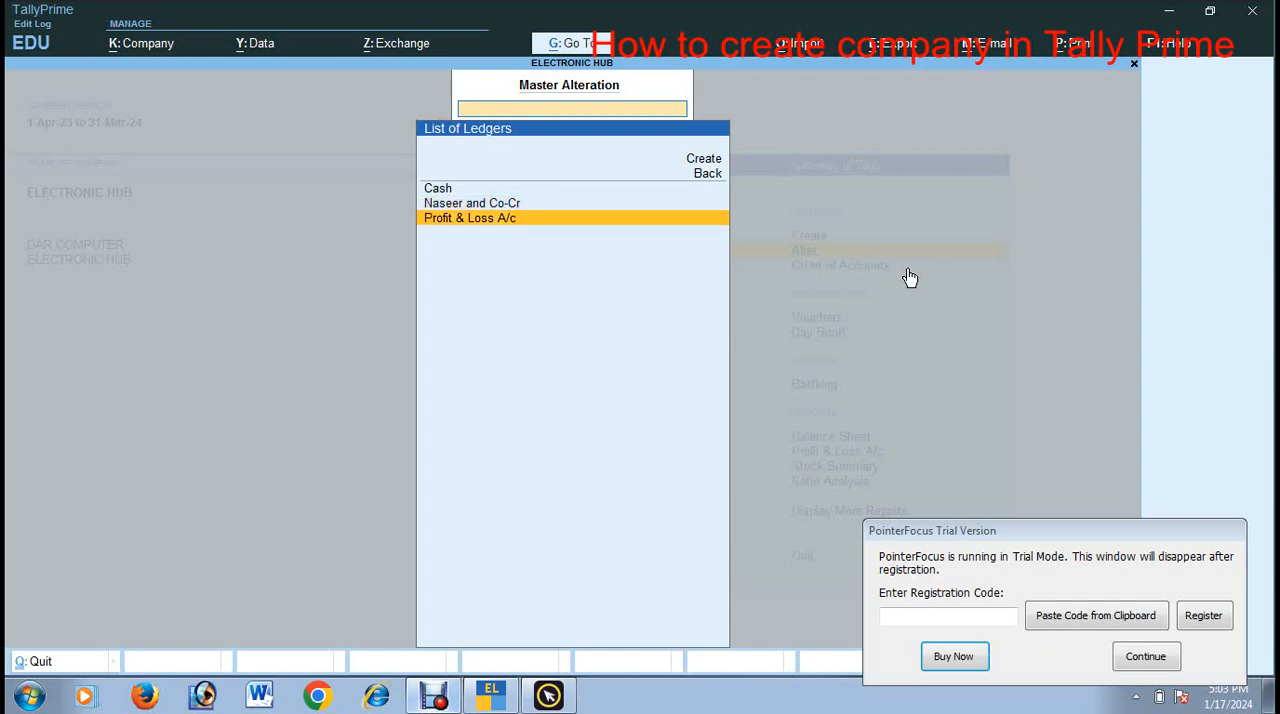
key(Escape)
key(Escape)
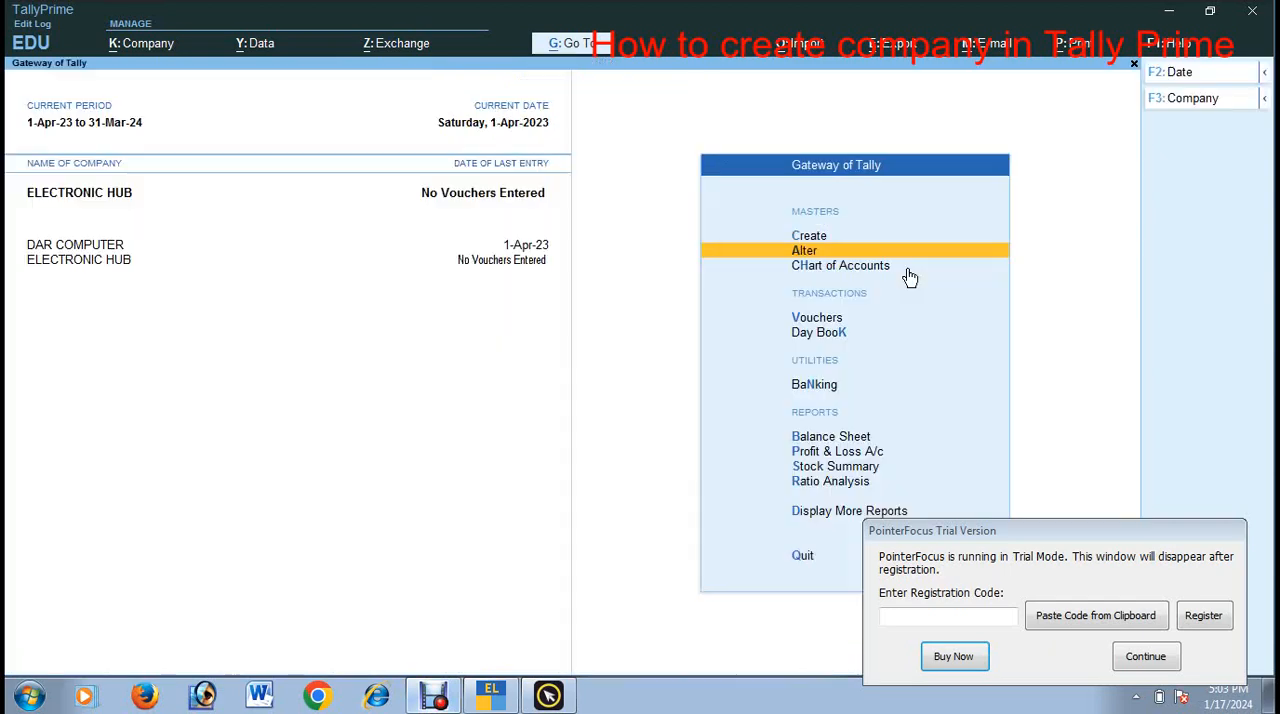
Step: Start creating another ledger and name it Hafsa Enterprises-Dr
key(Up)
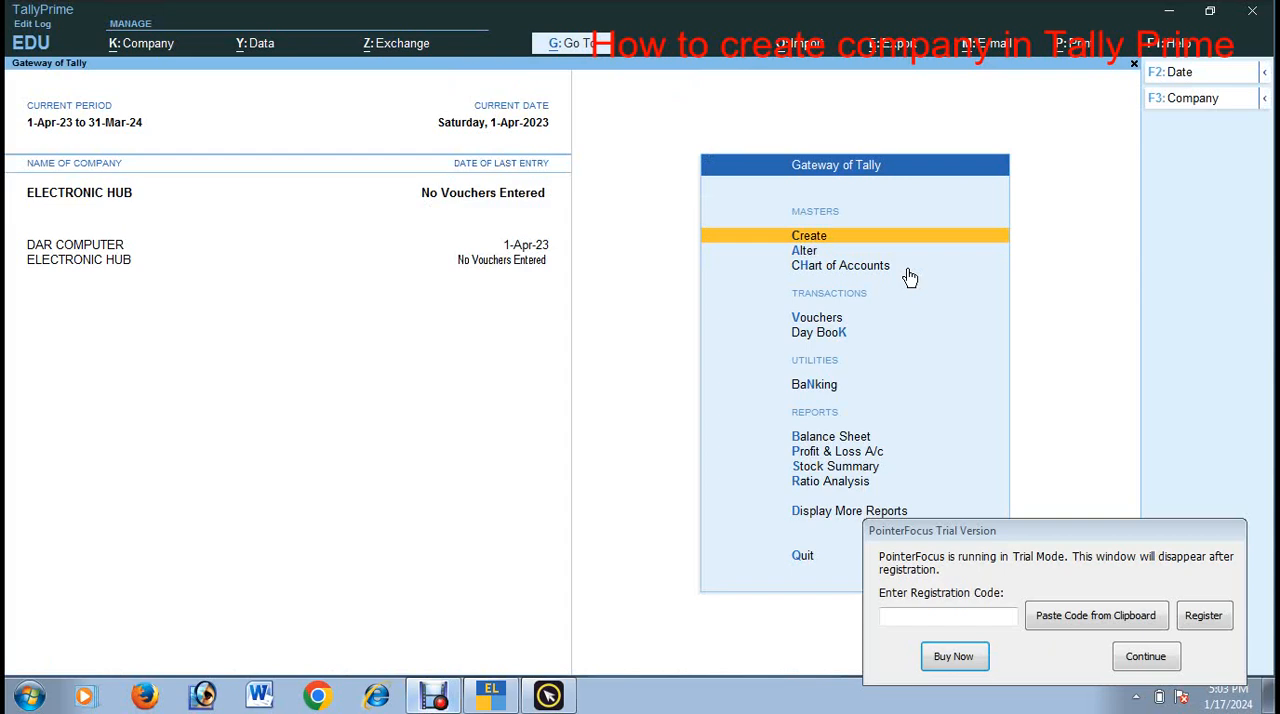
key(Return)
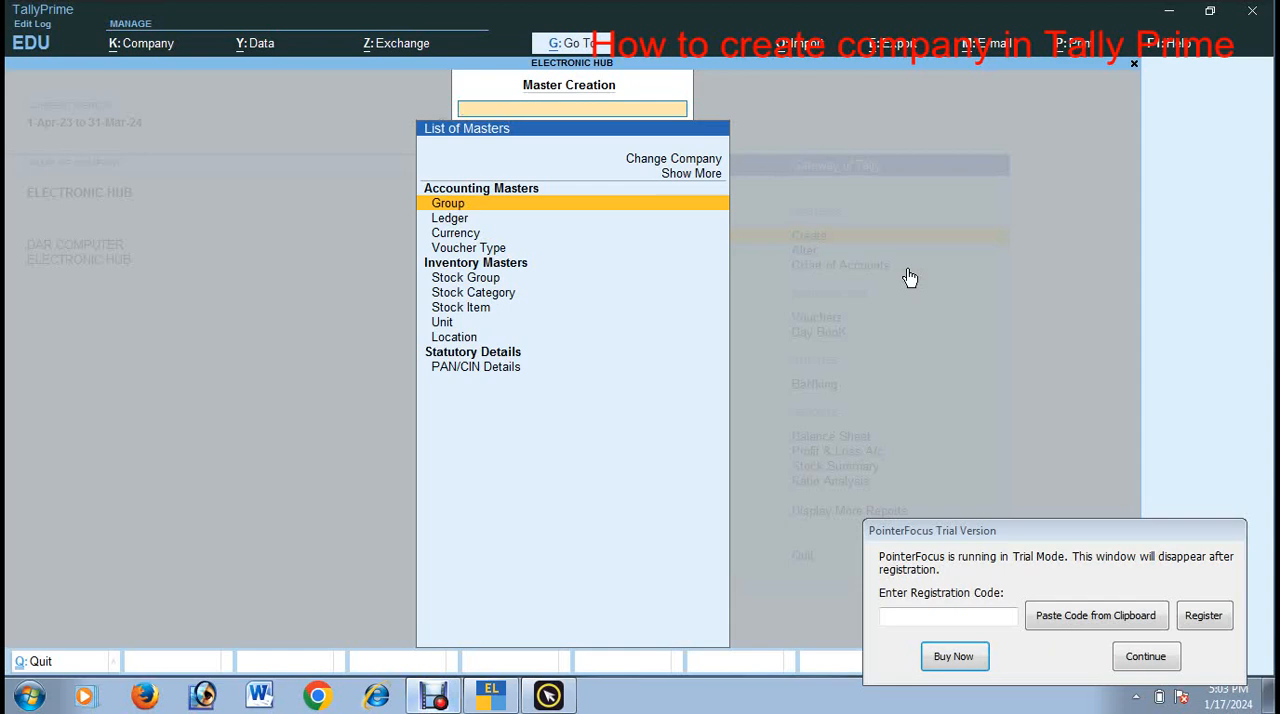
key(Down)
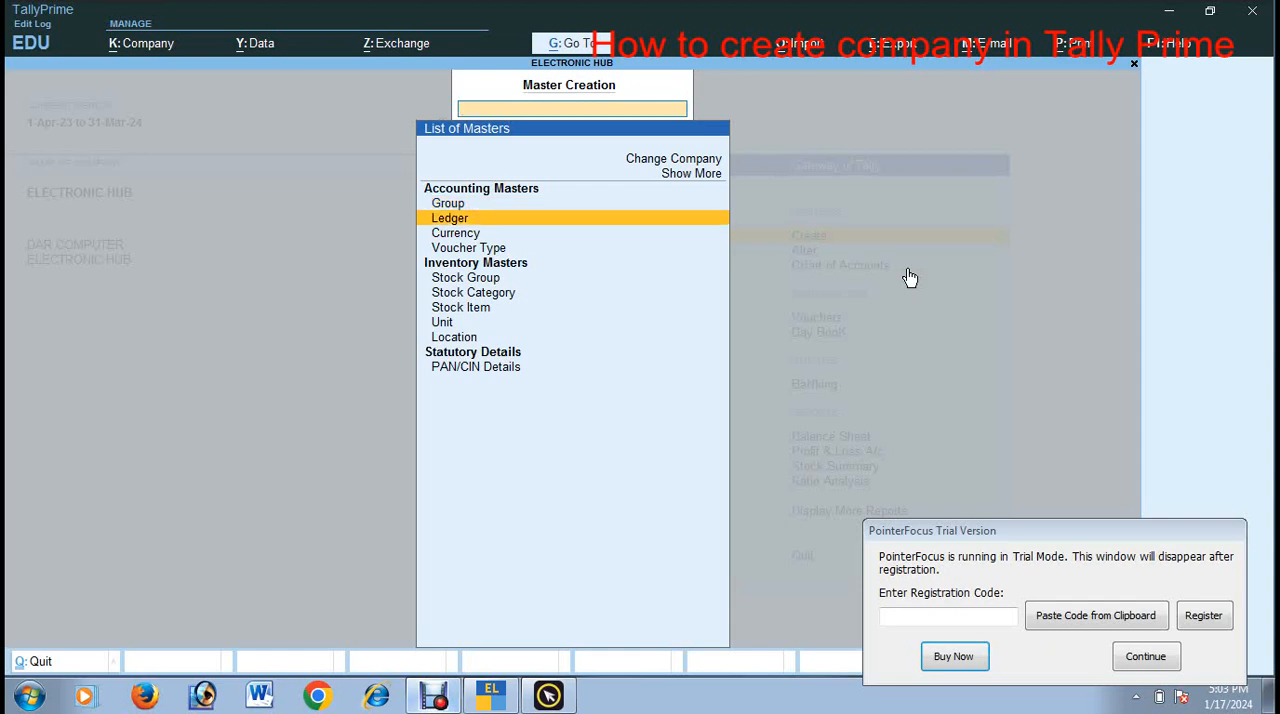
key(Return)
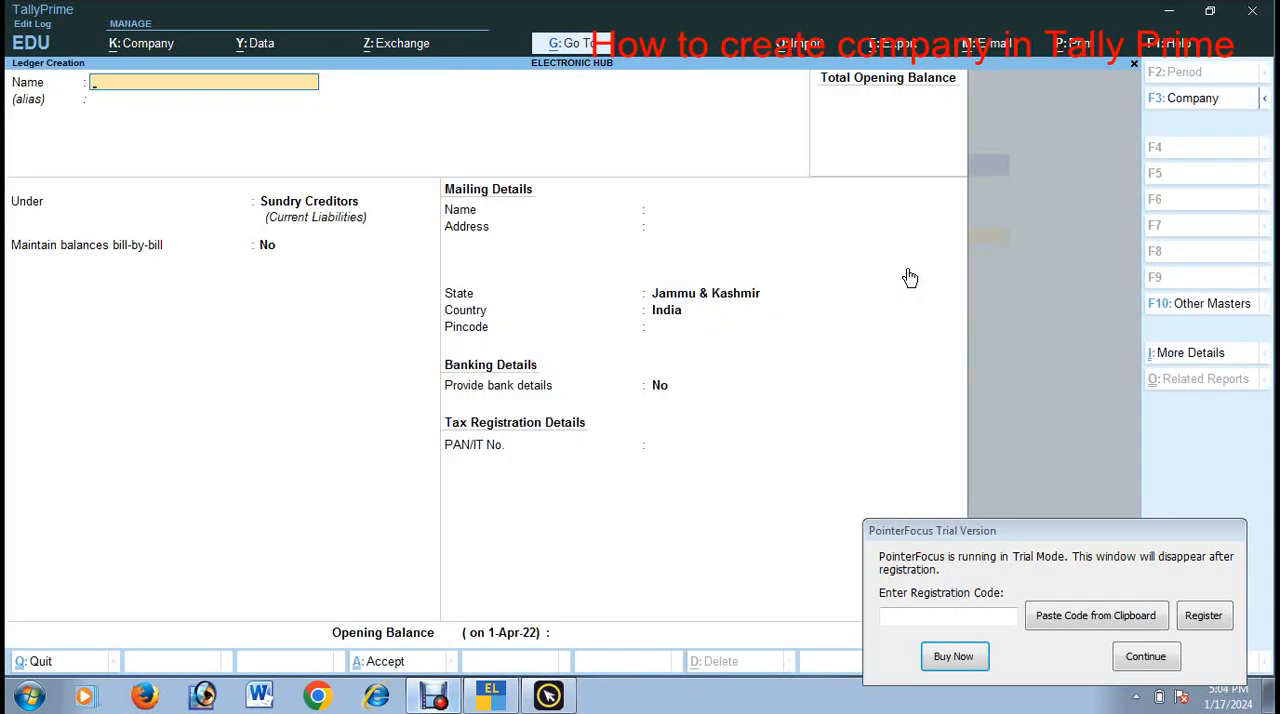
text(Hafsa Enterprises)
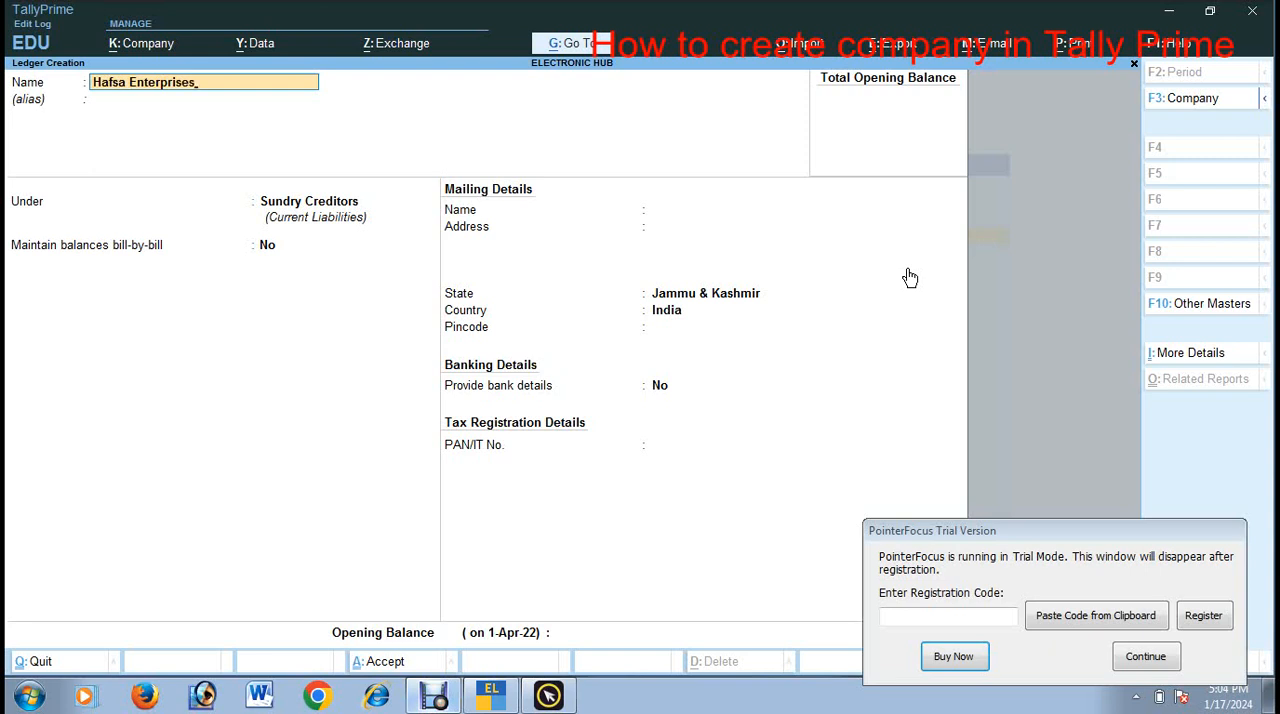
text(-Dr)
key(Return)
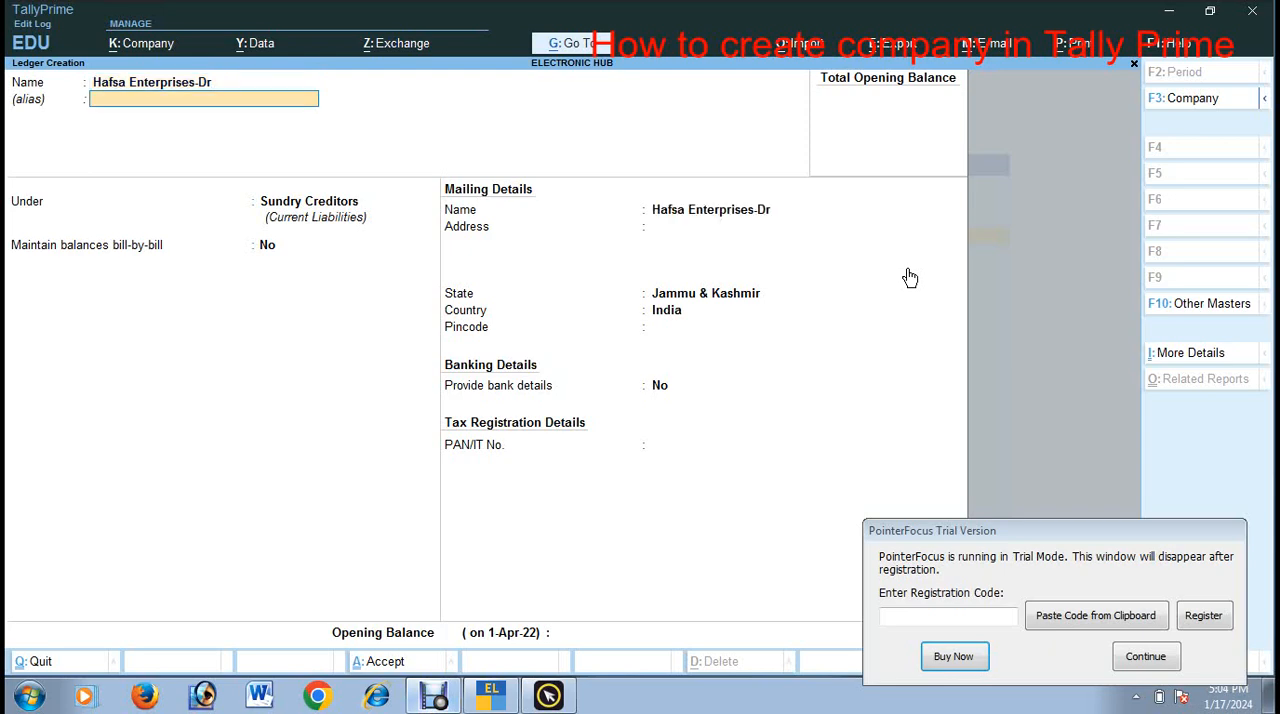
Step: Leave the alias empty, place the ledger under Sundry Debtors and set Maintain balances bill-by-bill to No
key(Return)
text(Sun)
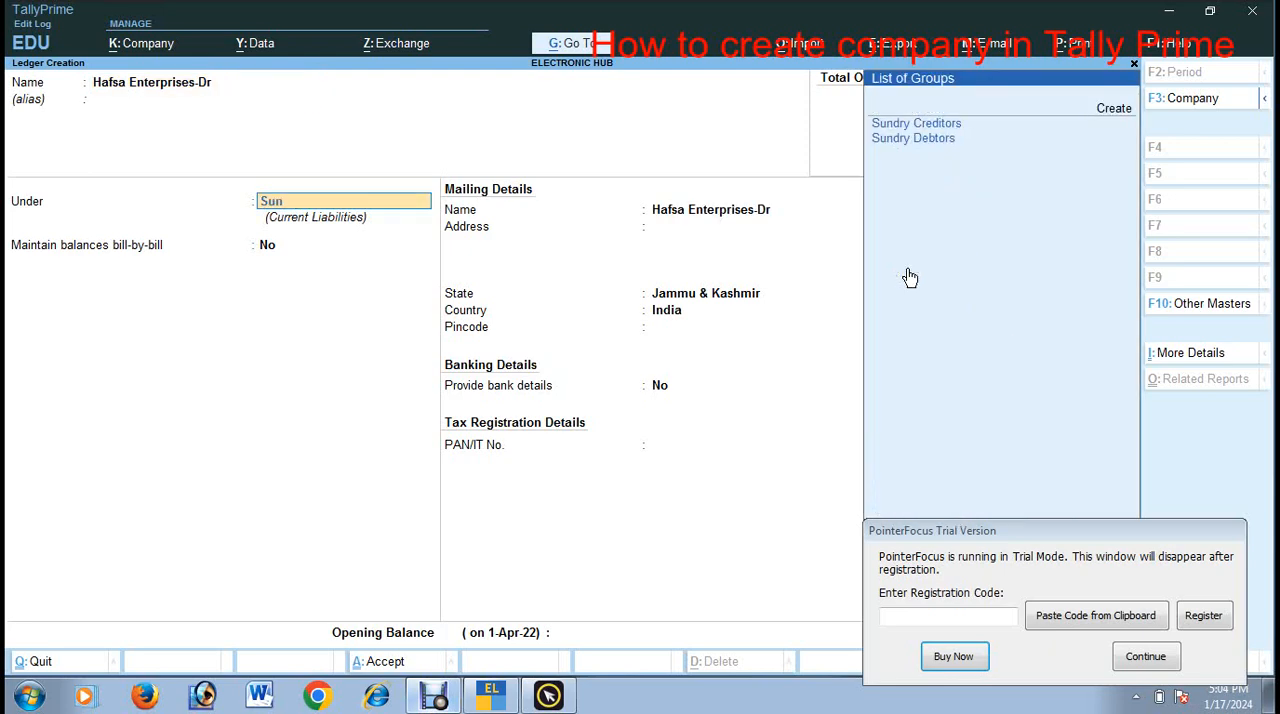
key(Down)
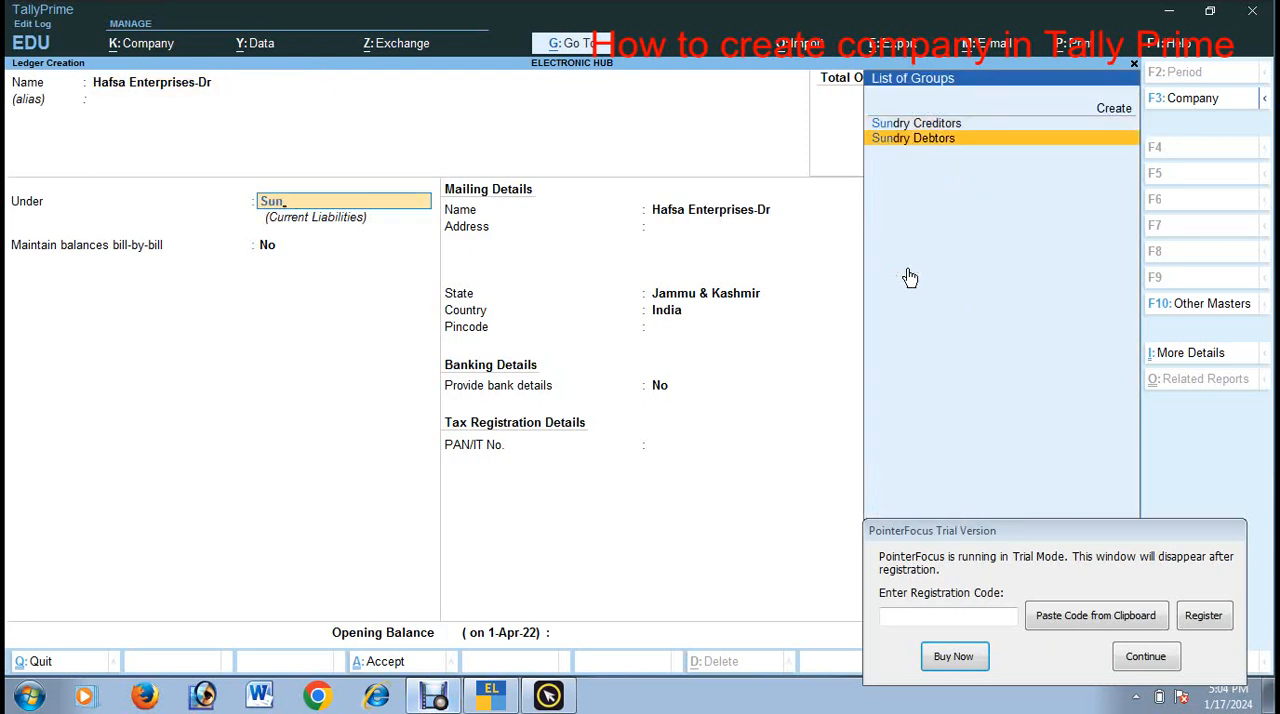
key(Return)
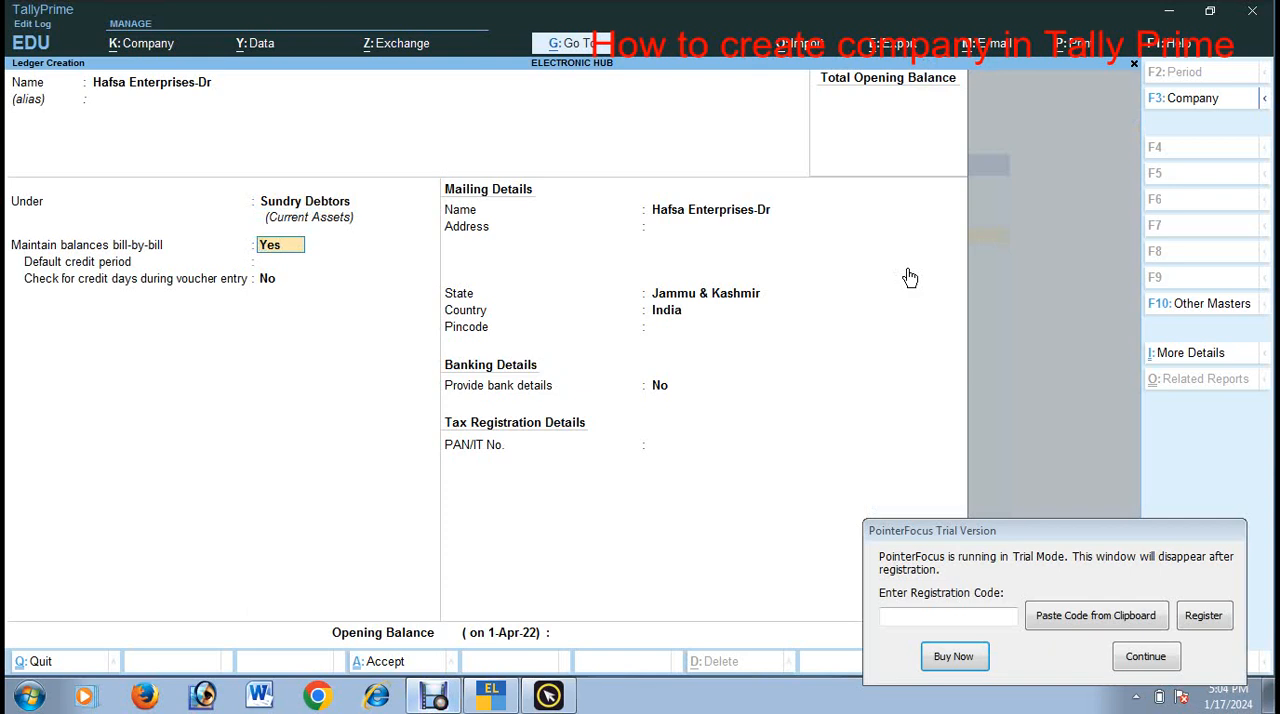
text(n)
key(Return)
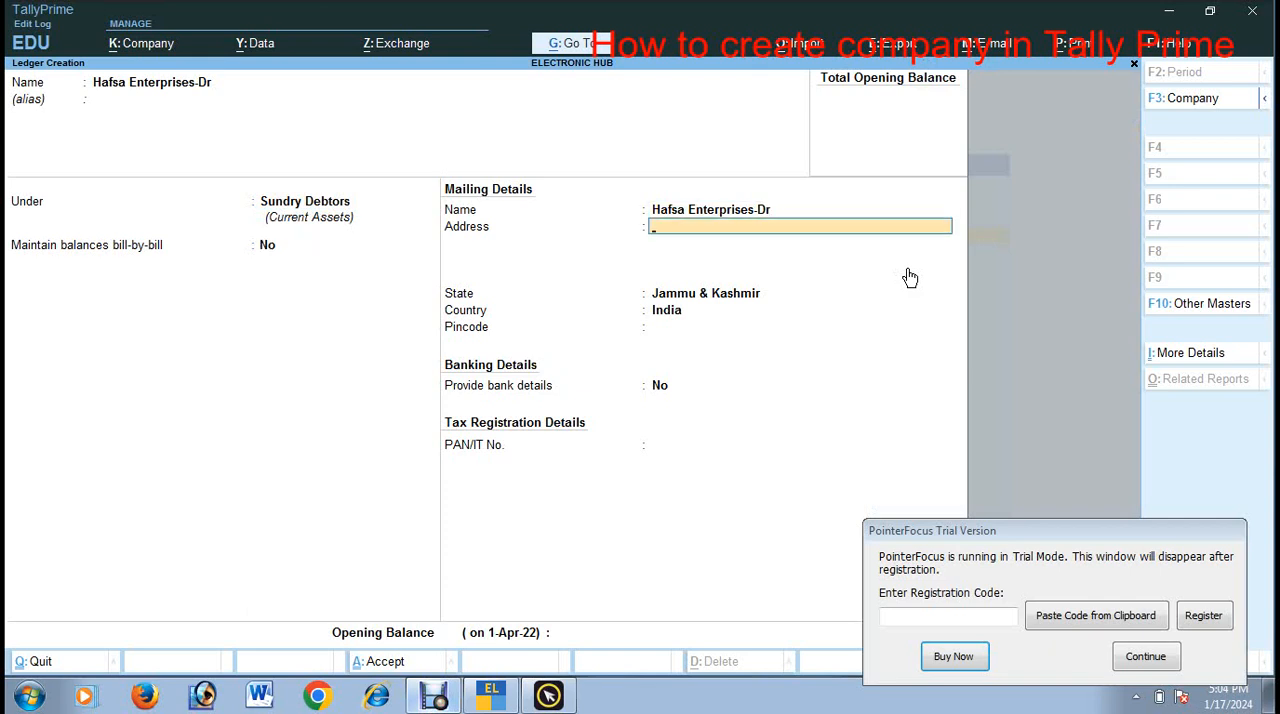
Step: Enter the debtor's two-line mailing address and pincode, keeping Jammu & Kashmir as the state
key(Return)
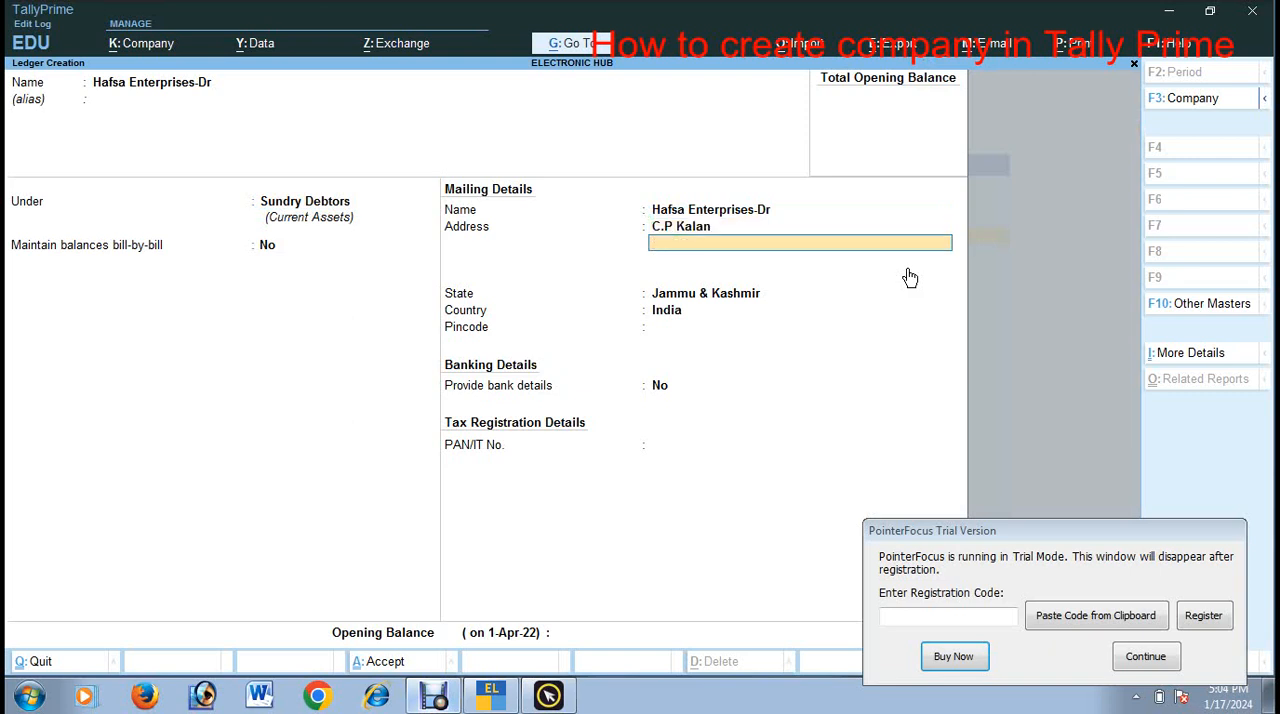
key(Return)
key(Return)
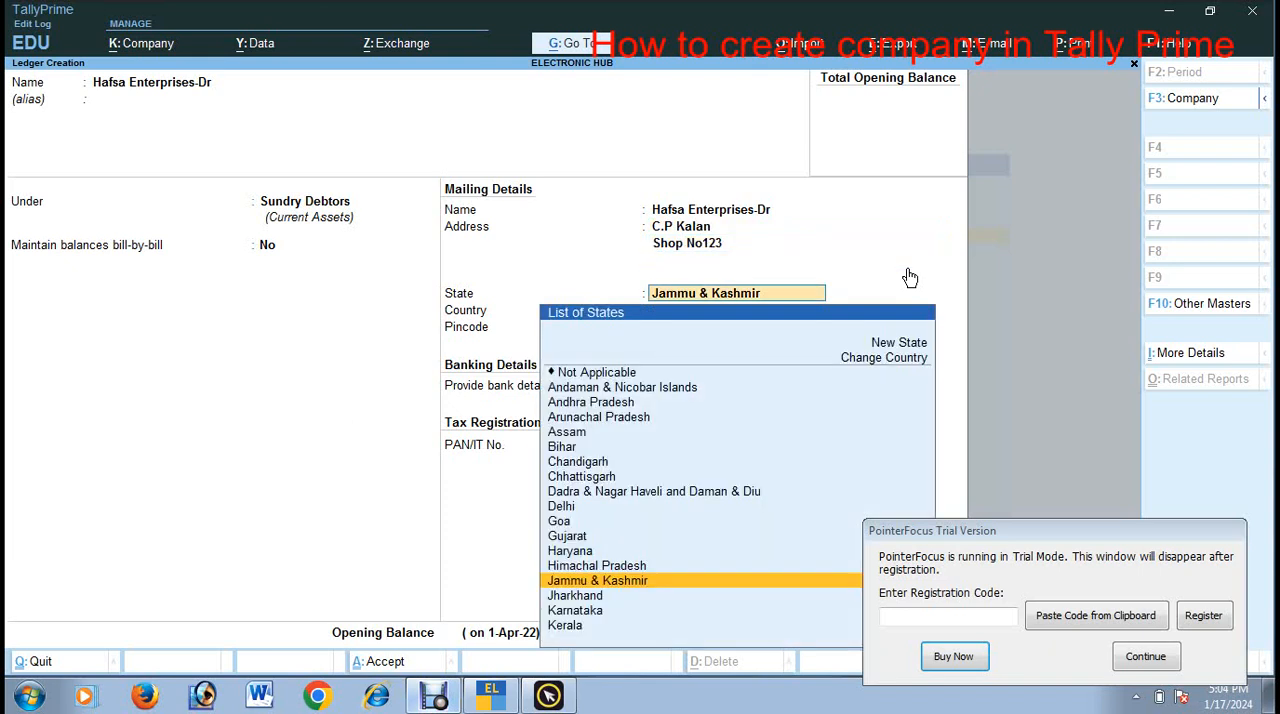
key(Return)
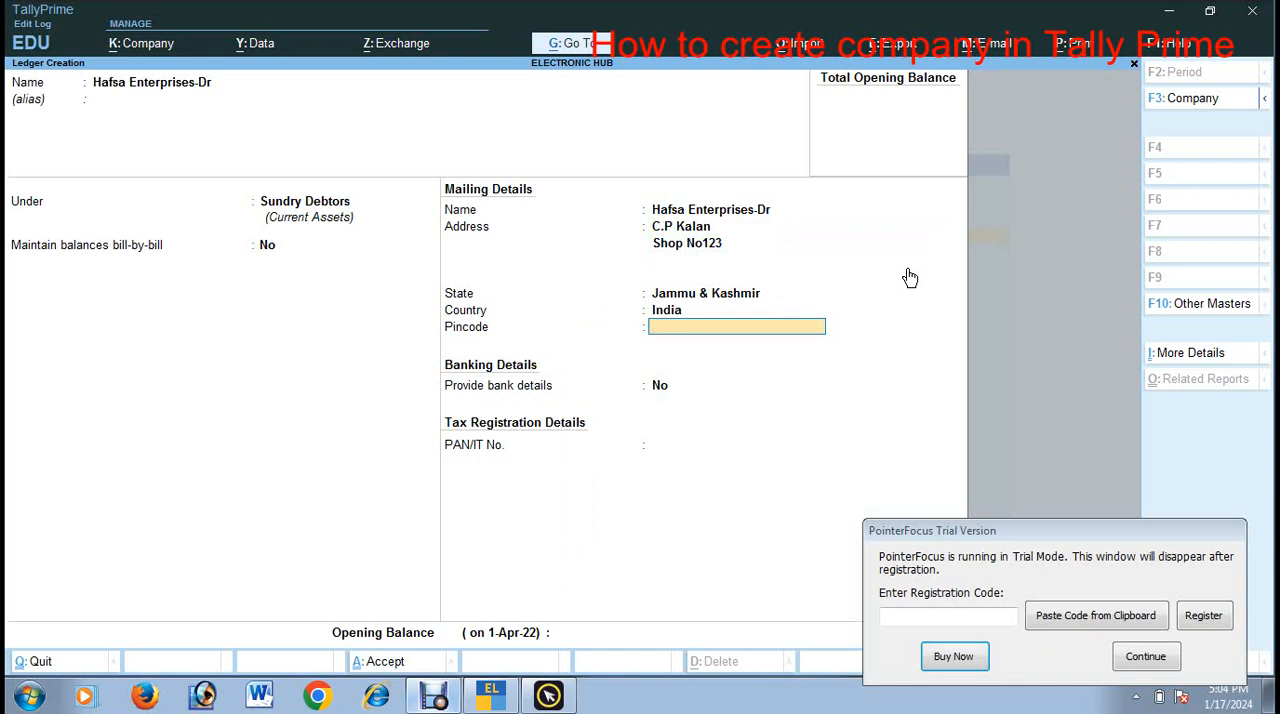
text(192121)
key(Return)
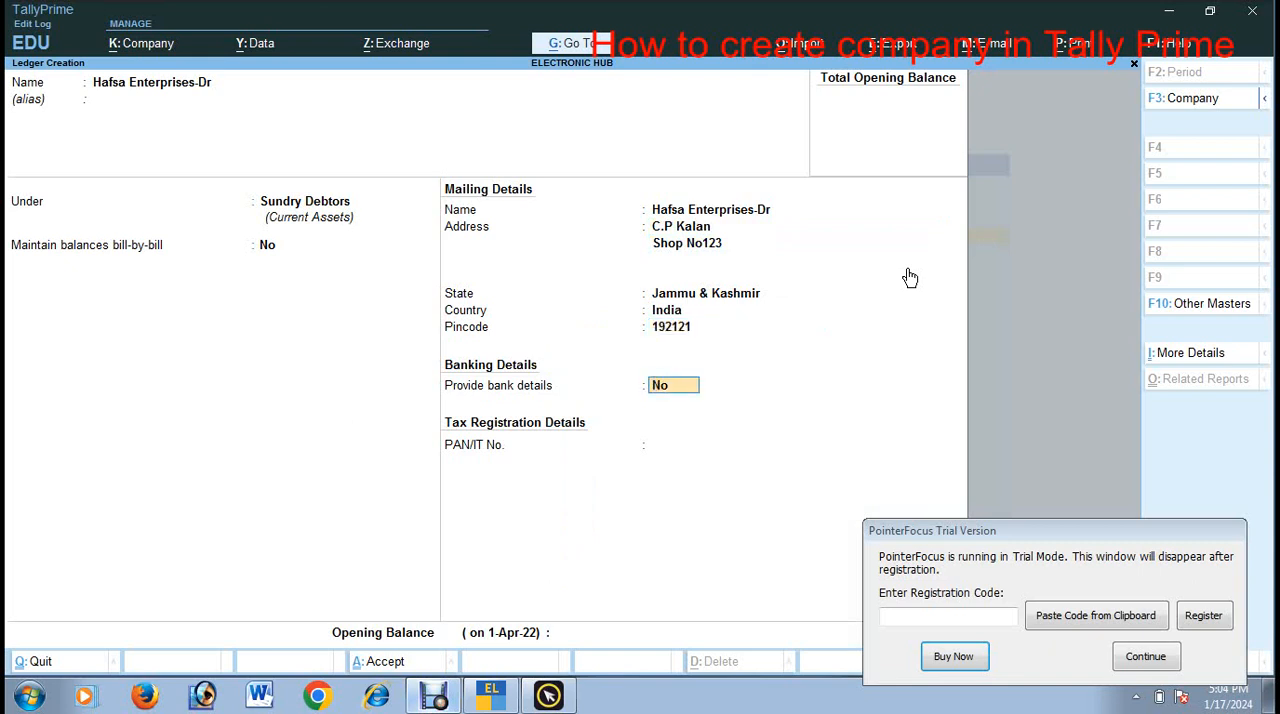
Step: Keep bank details at No with PAN and opening balance empty, save the debtor ledger and return to the Gateway of Tally
key(Return)
key(Return)
key(Return)
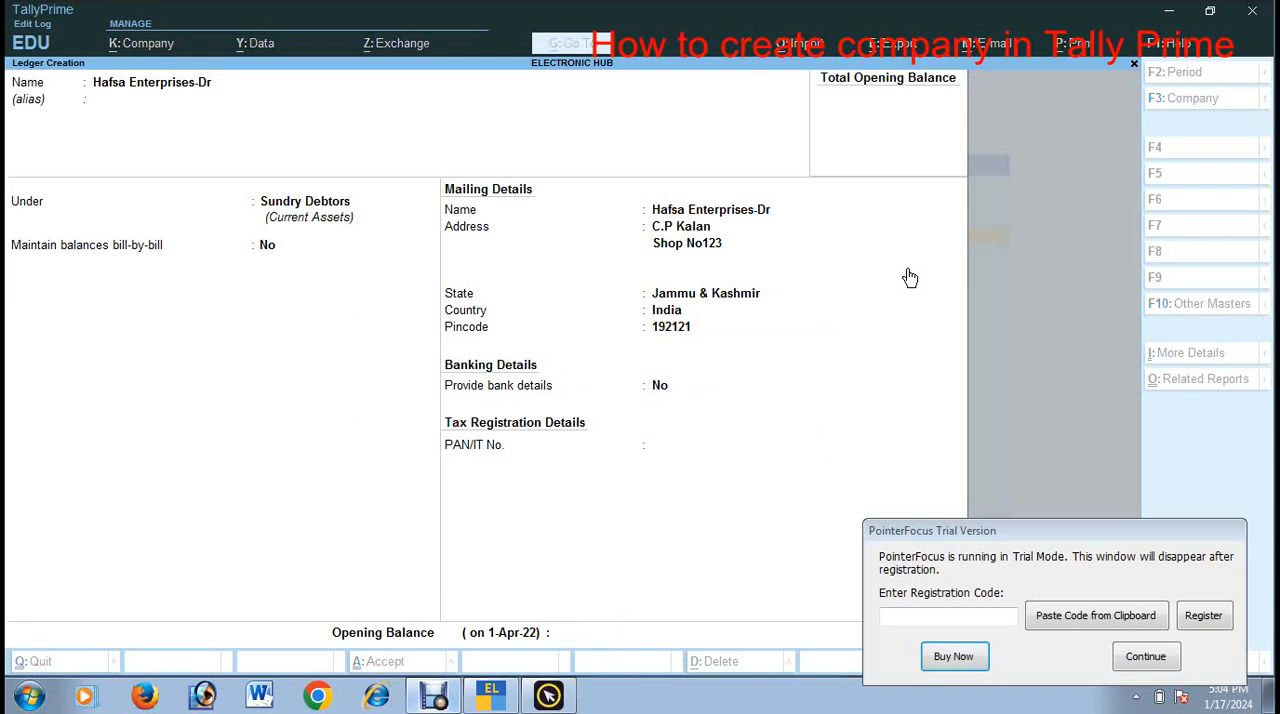
key(Return)
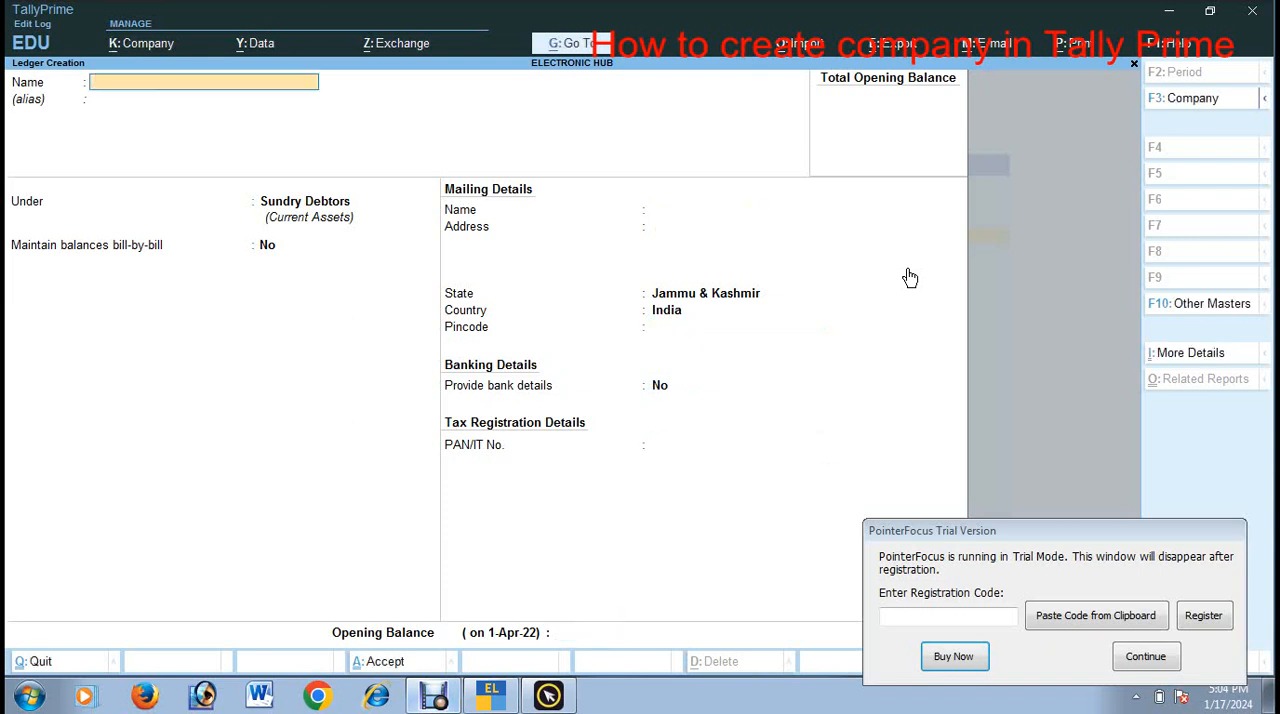
key(Escape)
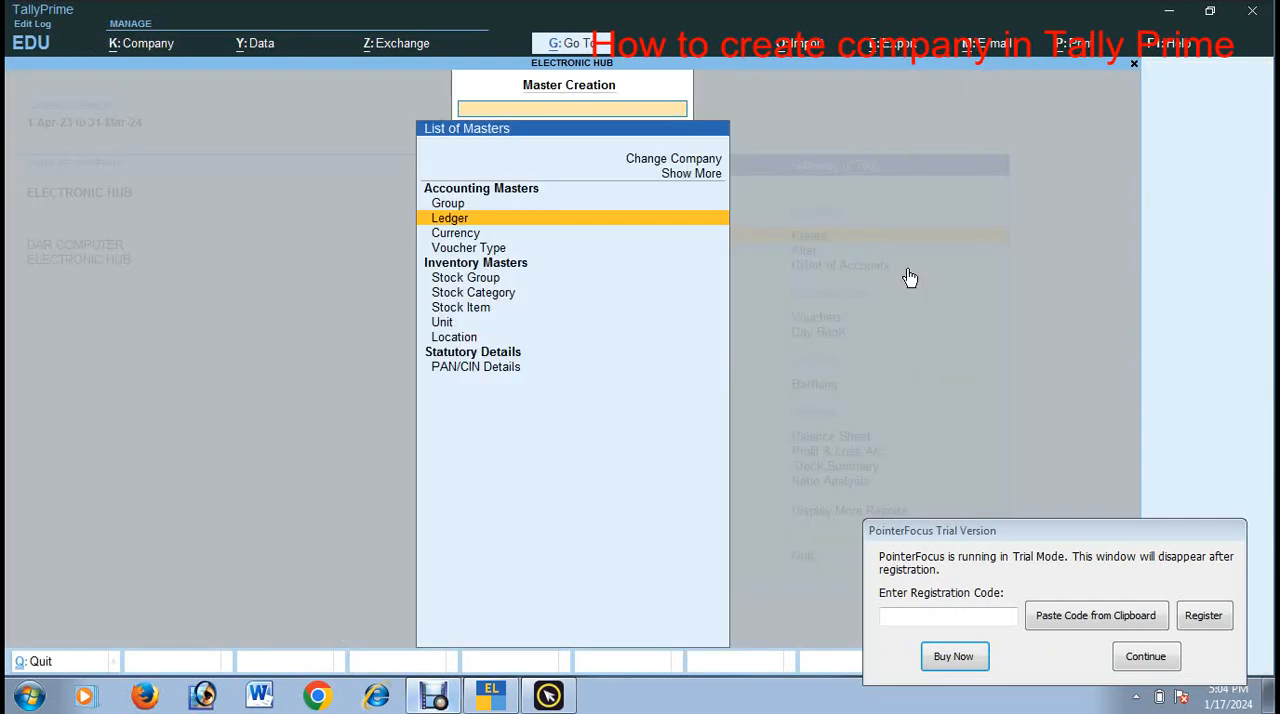
key(Escape)
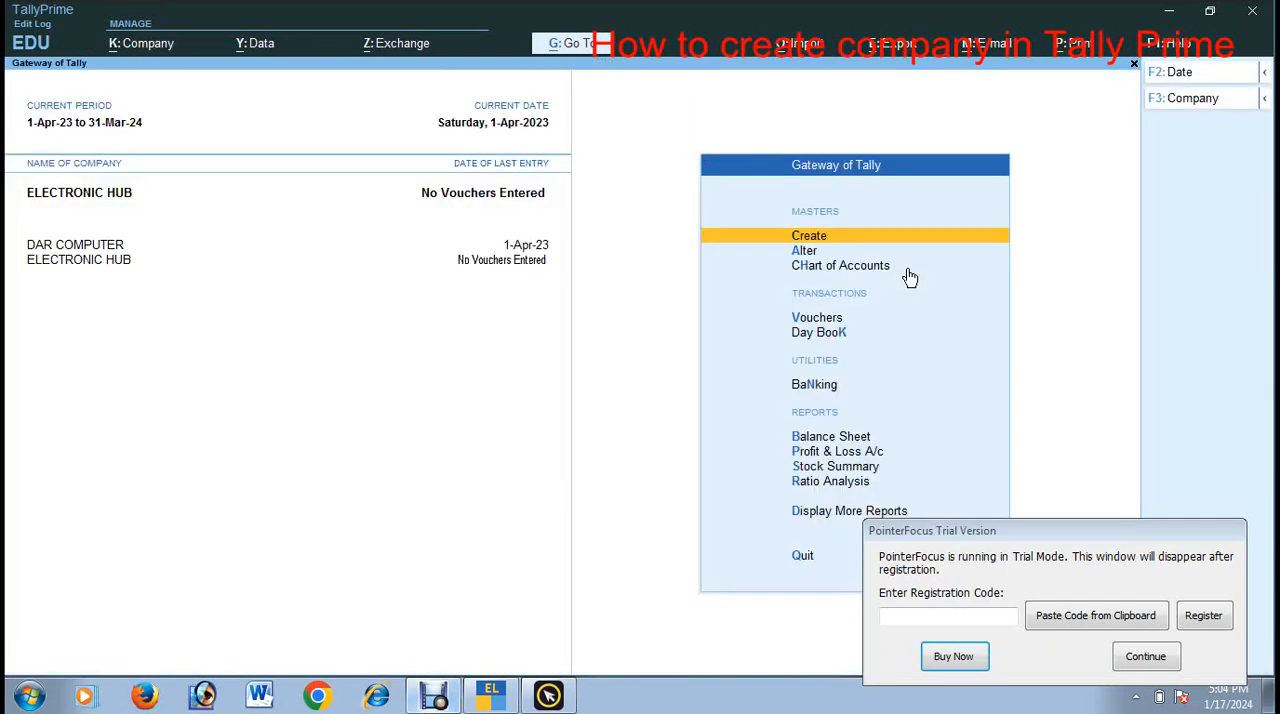
Step: Check the list of ledgers available for alteration for the new debtor ledger, then go back to the Gateway of Tally
key(Down)
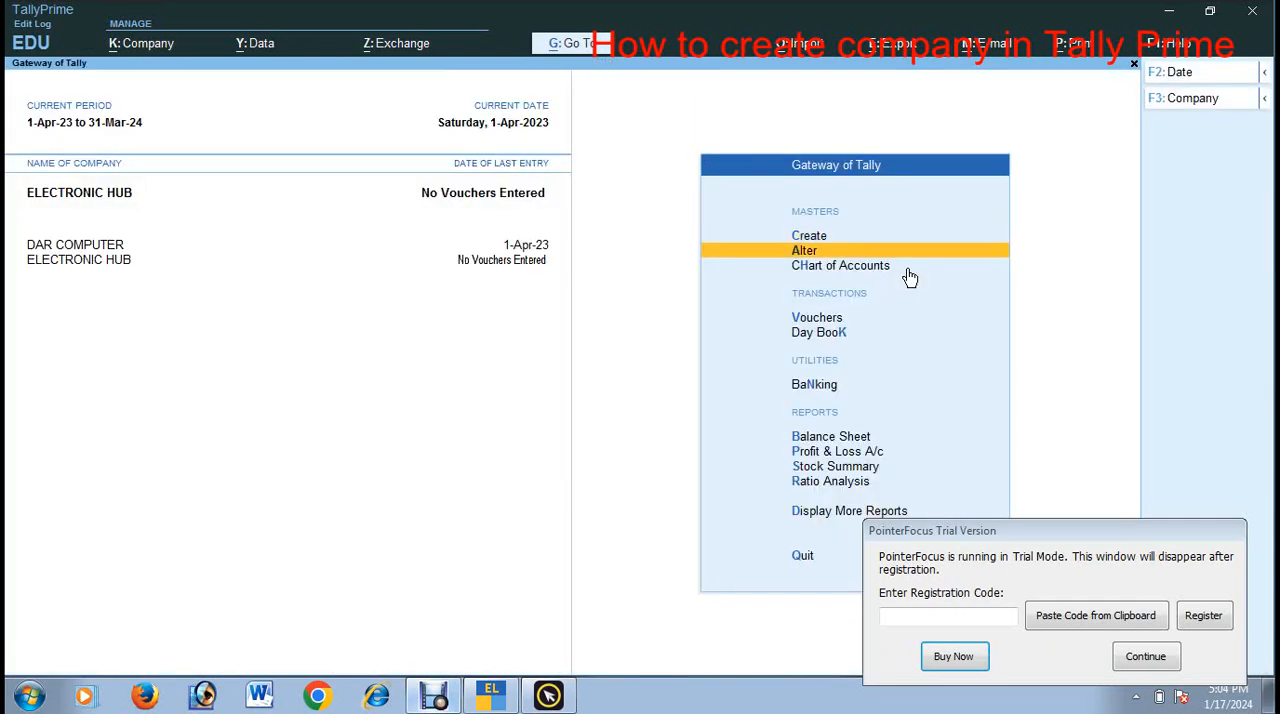
key(Return)
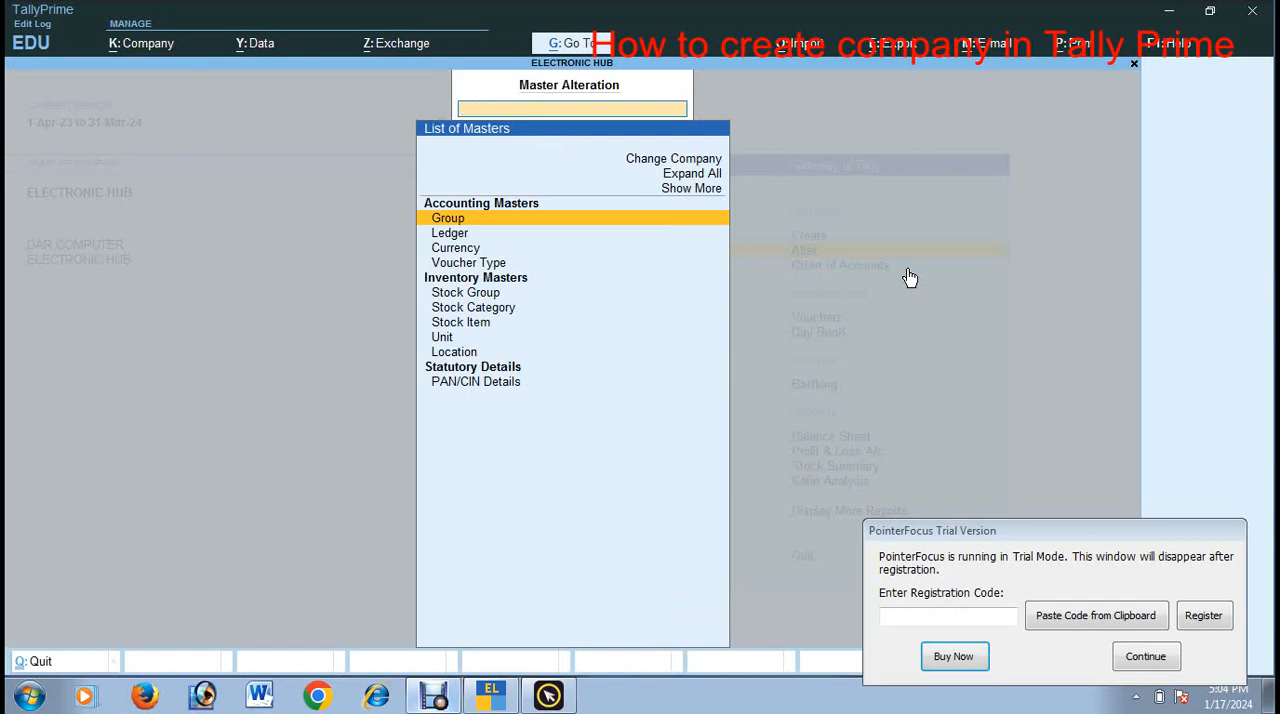
key(Down)
key(Return)
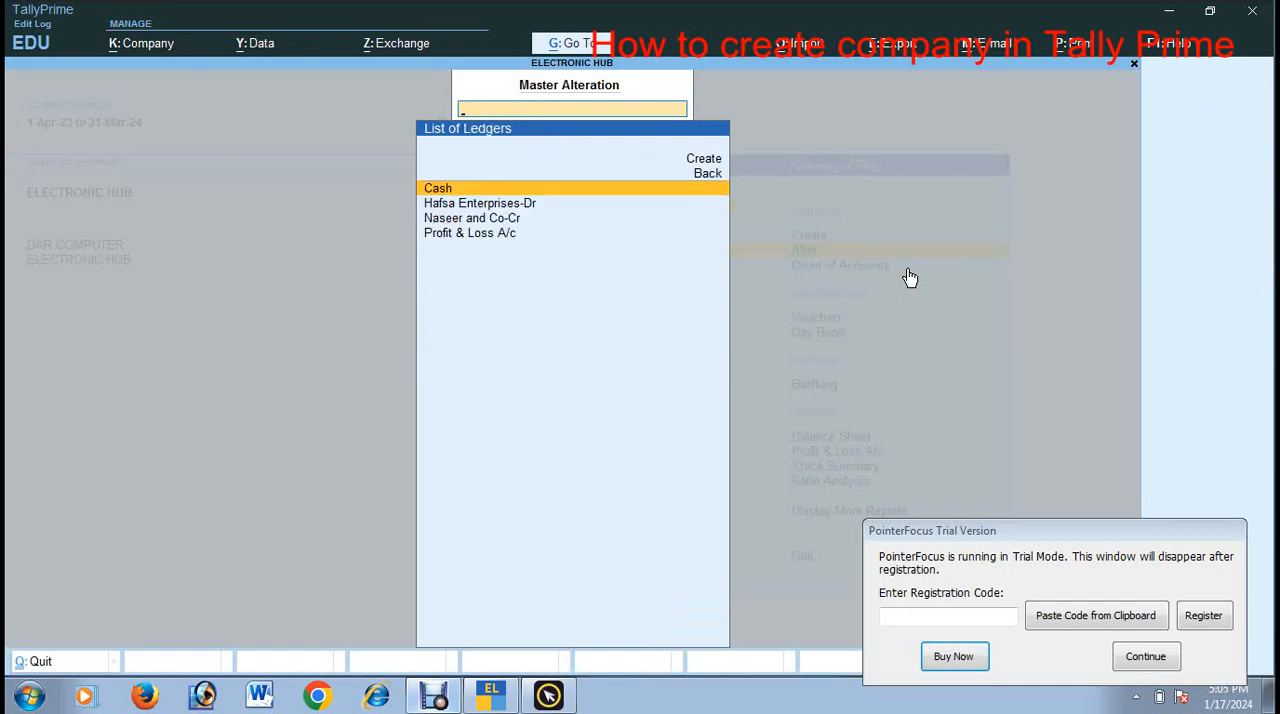
key(Down)
key(Down)
key(Down)
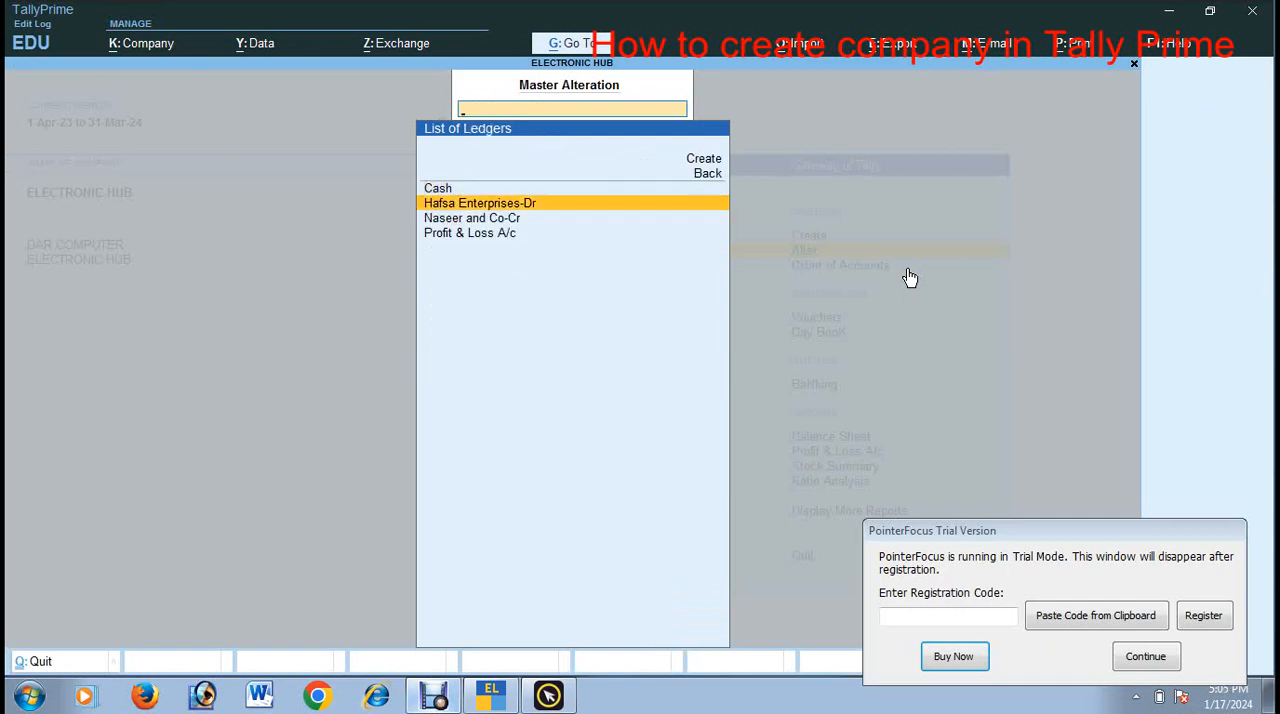
key(Up)
key(Up)
key(BackSpace)
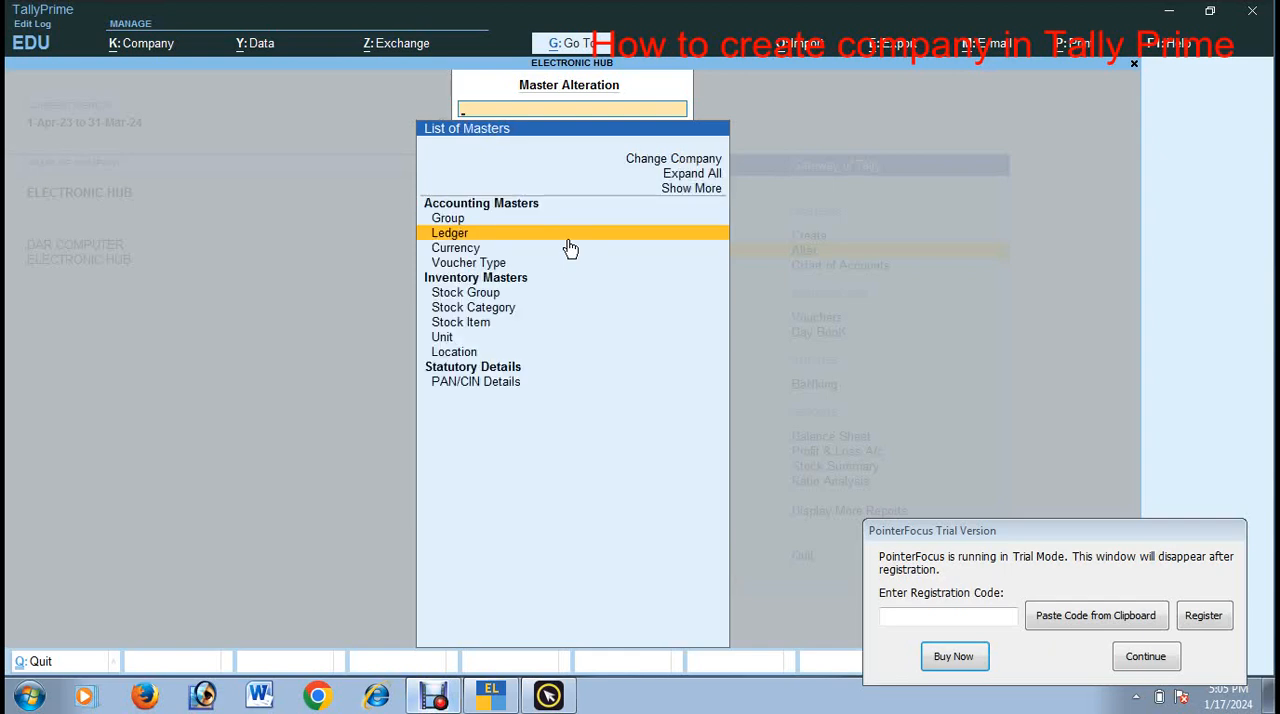
key(Escape)
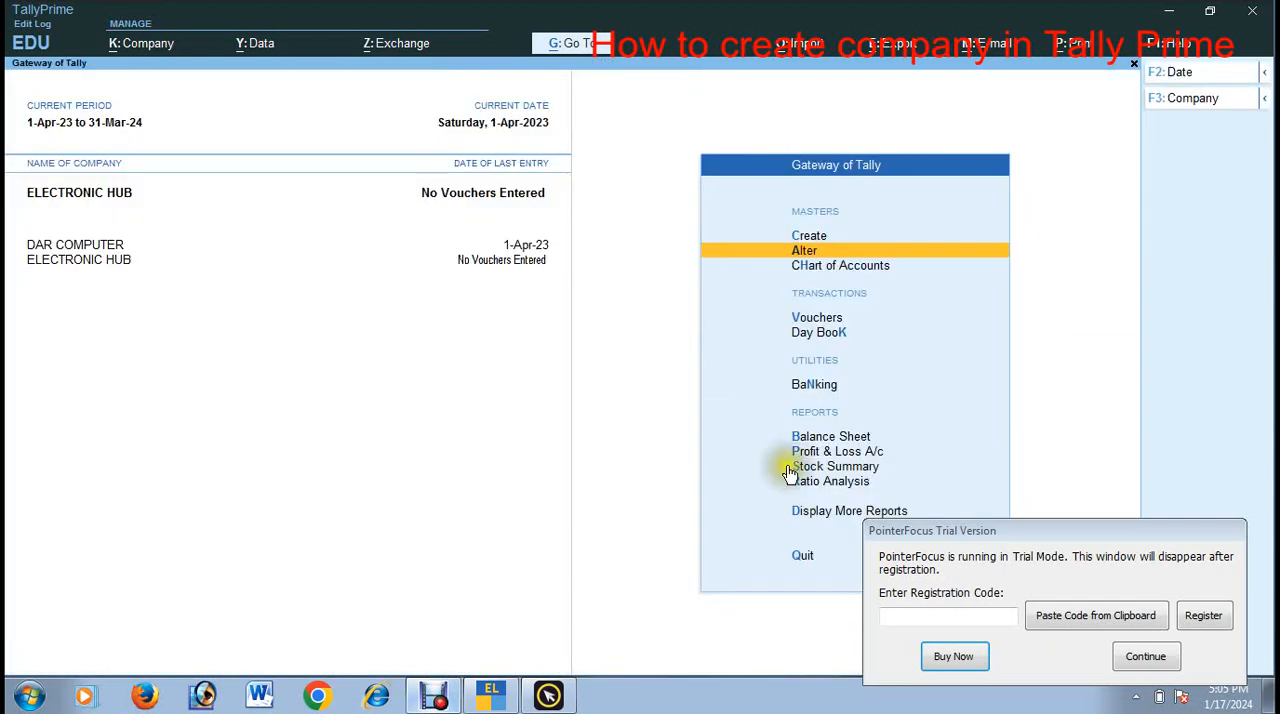
Step: View the Balance Sheet of ELECTRONIC HUB, then close the report
key(Down)
key(Down)
key(Down)
key(Down)
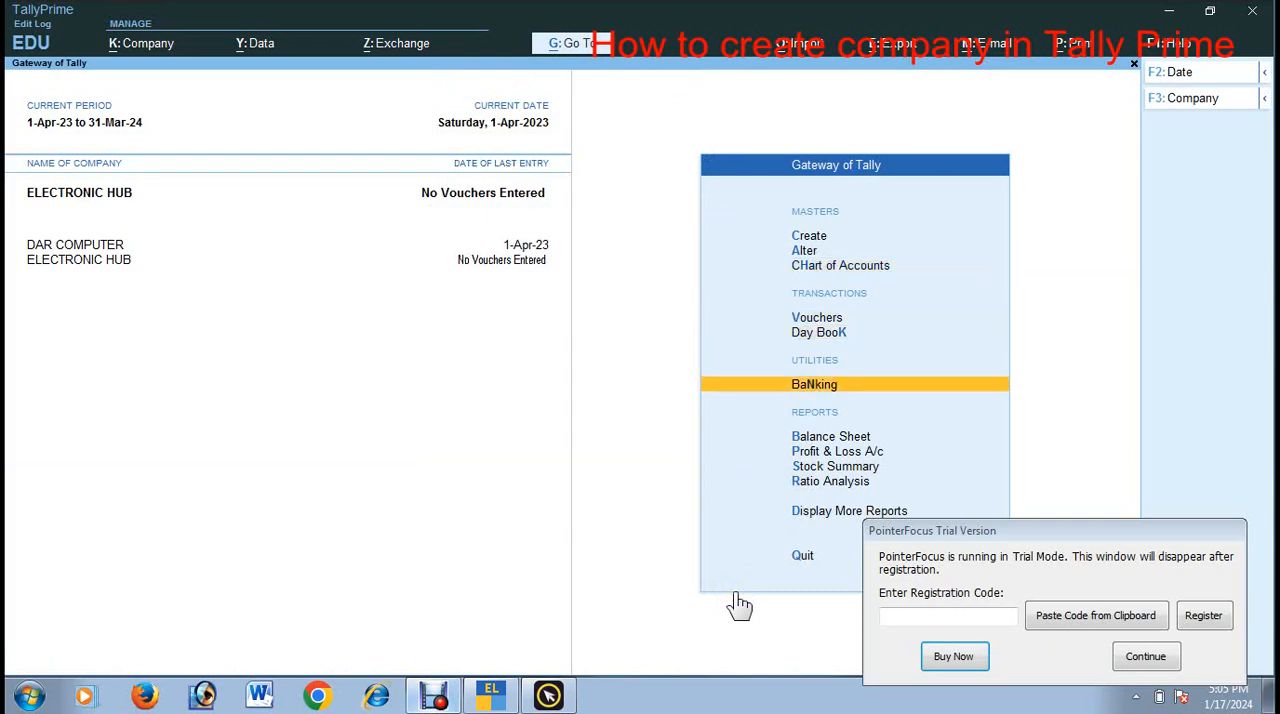
key(Down)
key(Down)
key(Up)
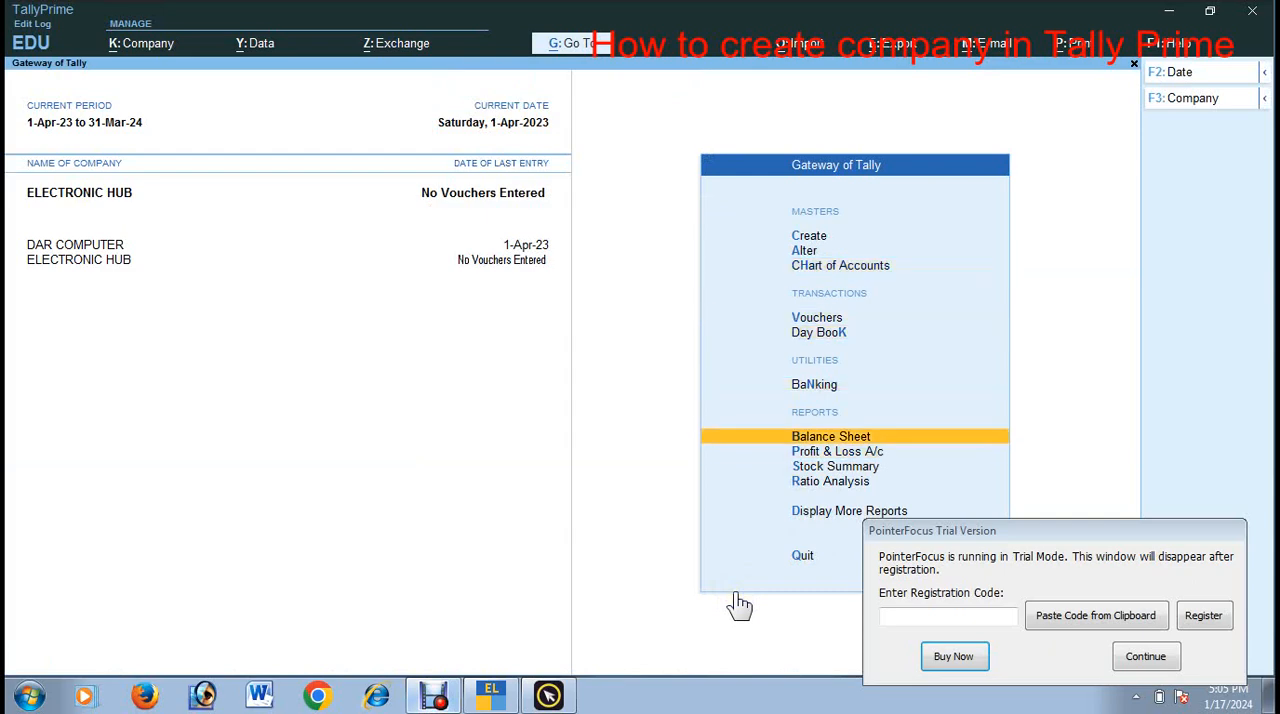
key(Return)
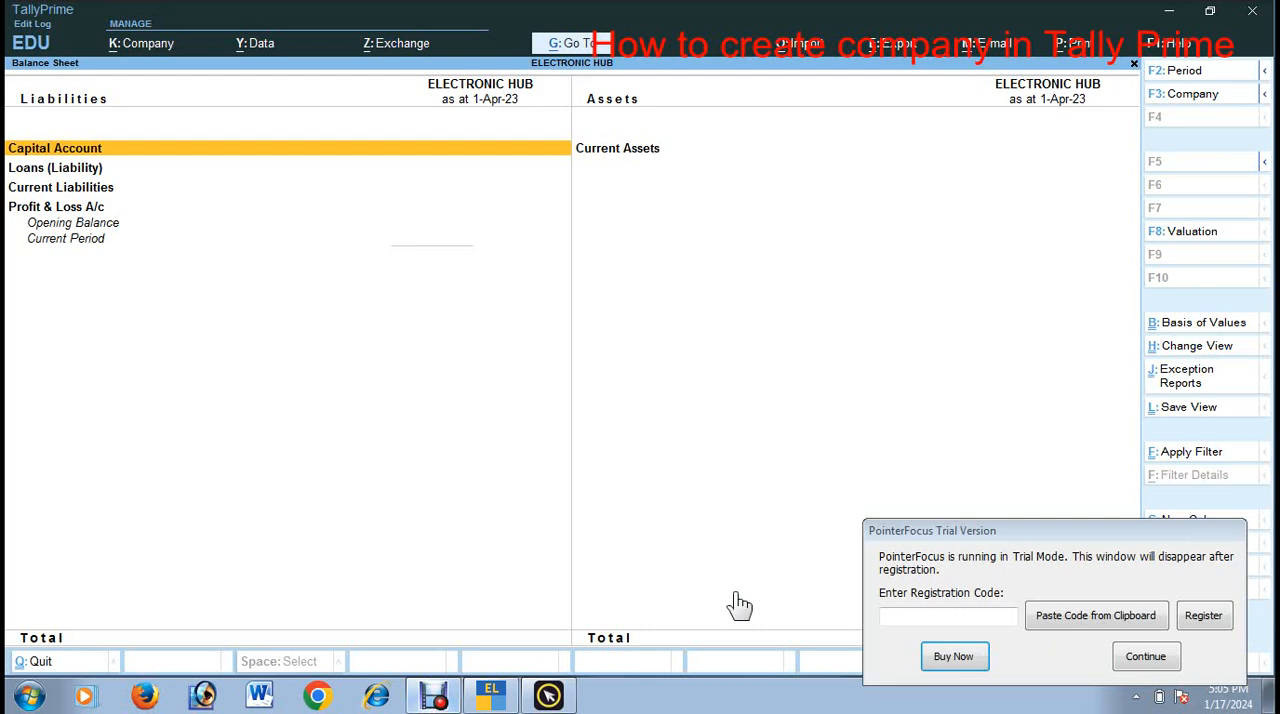
key(Escape)
key(Escape)
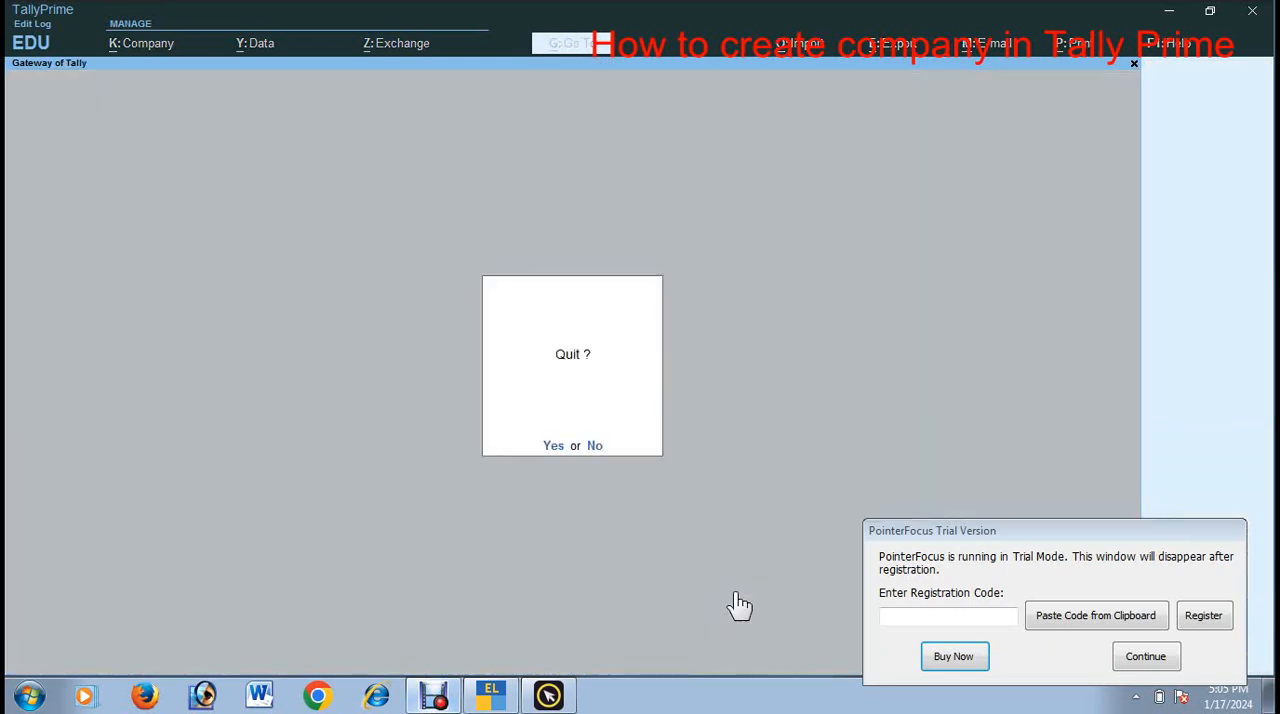